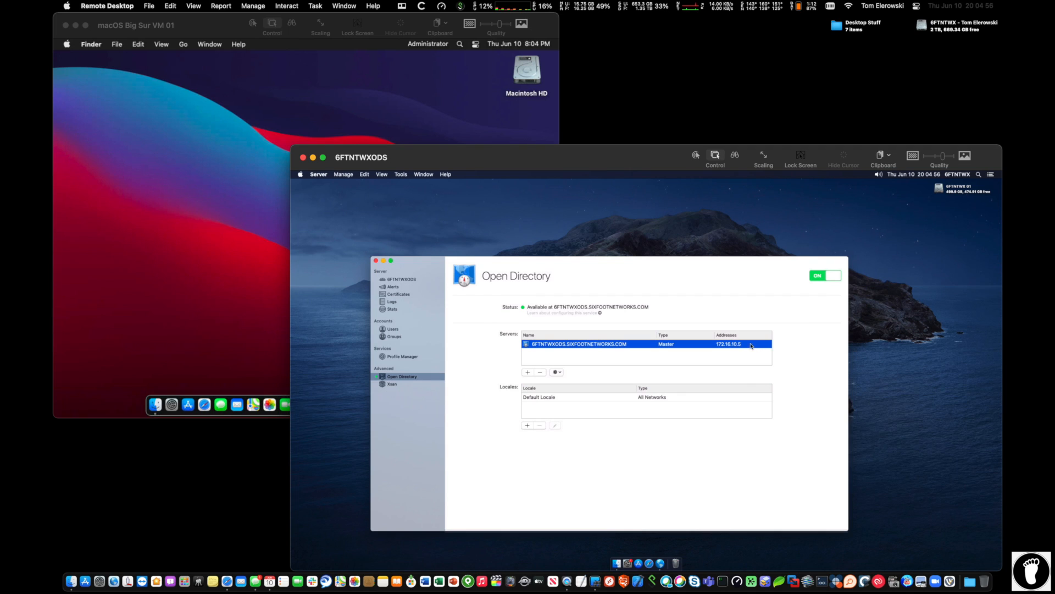
pyautogui.click(296, 74)
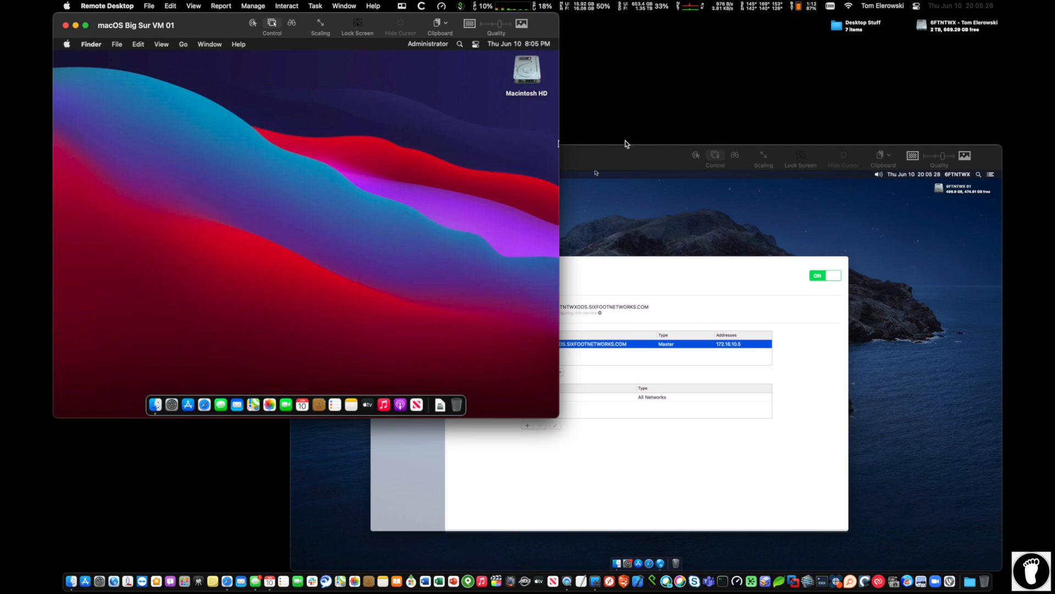
pyautogui.click(602, 163)
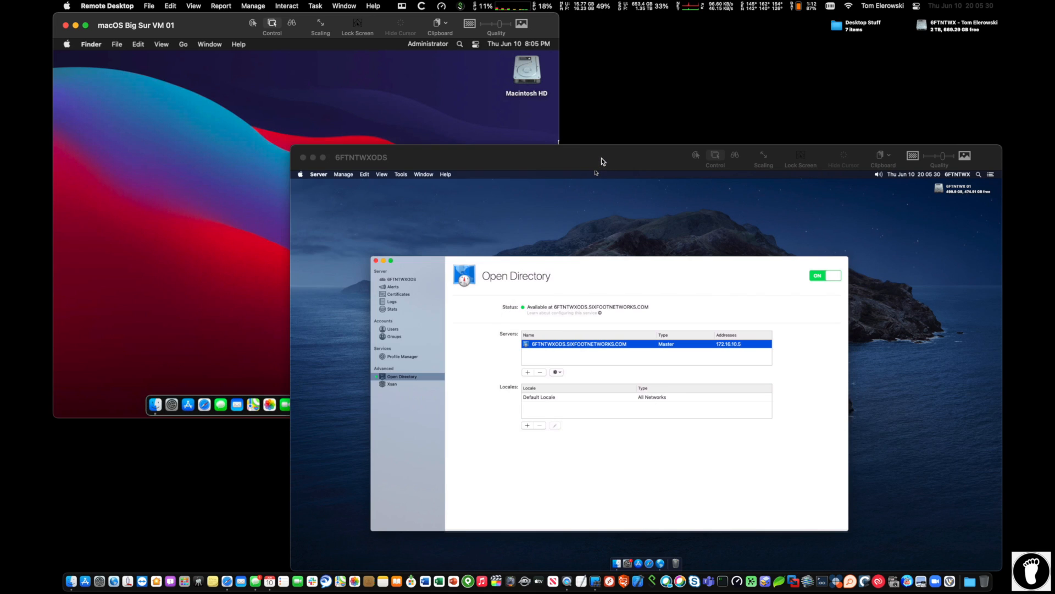
pyautogui.moveTo(294, 148); pyautogui.dragTo(189, 82)
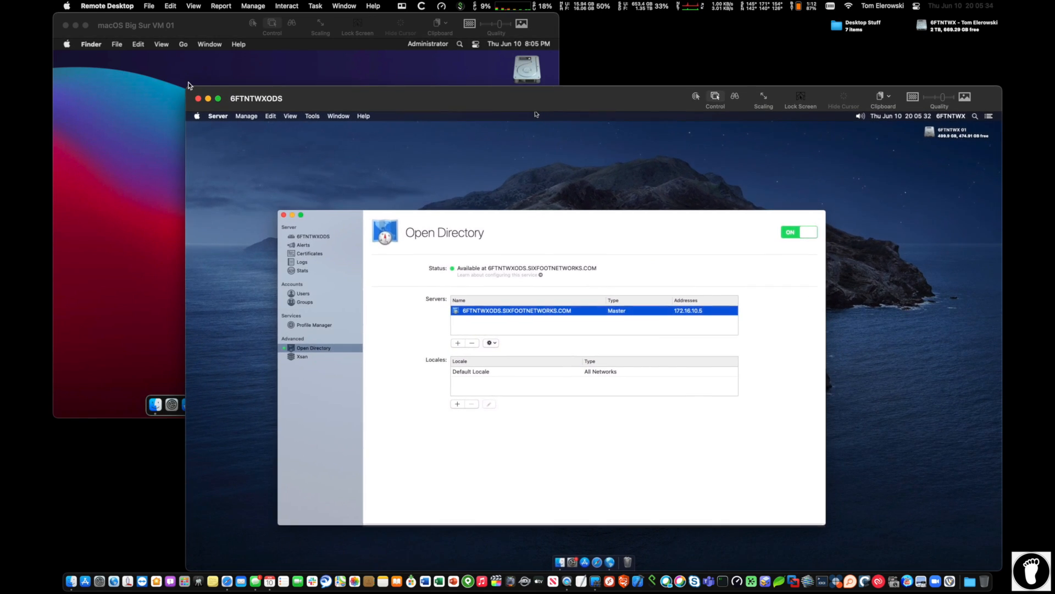
pyautogui.click(188, 84)
pyautogui.rightClick(627, 94)
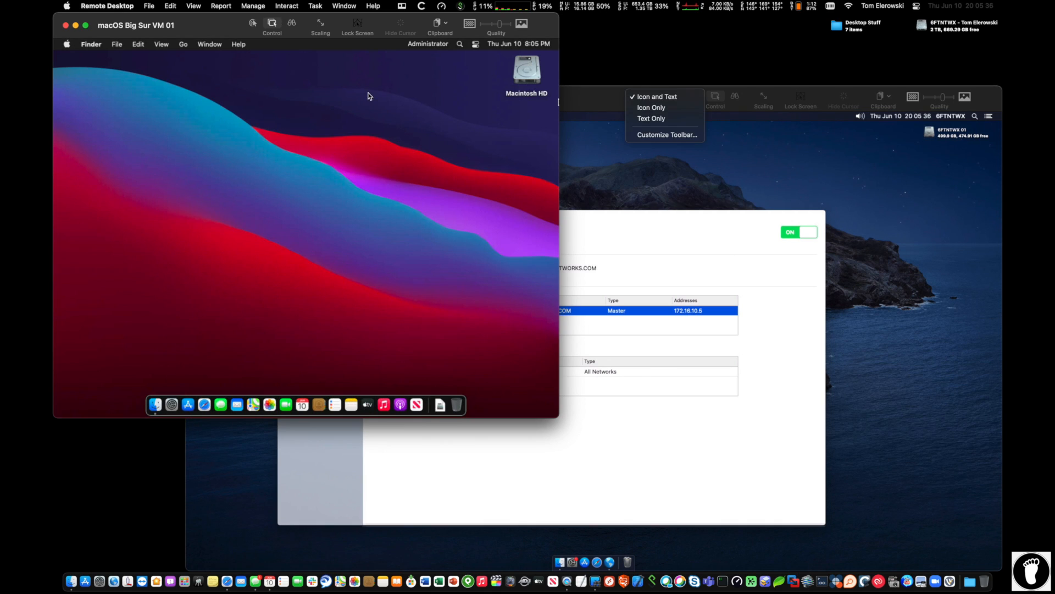
pyautogui.click(583, 104)
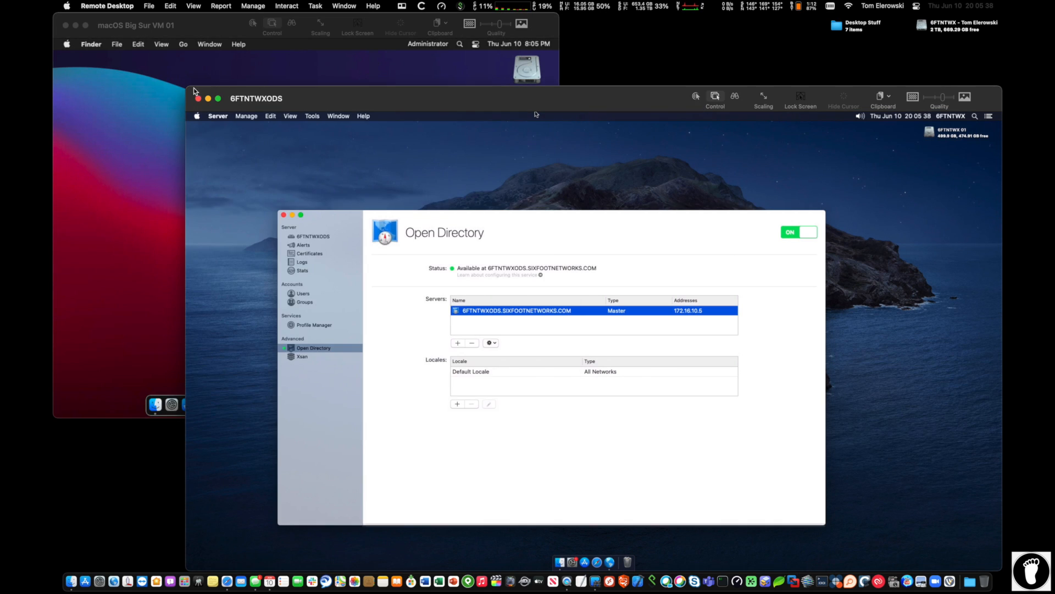
pyautogui.moveTo(188, 89); pyautogui.dragTo(92, 31)
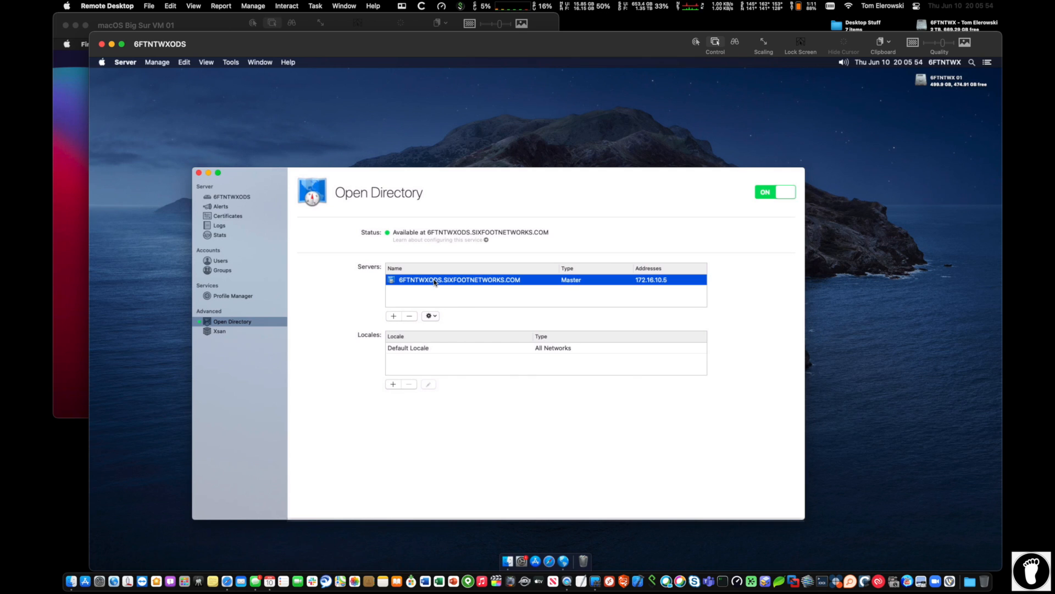
# Step: Start archiving the Open Directory master and connect to the server with the saved administrator credentials
pyautogui.click(429, 318)
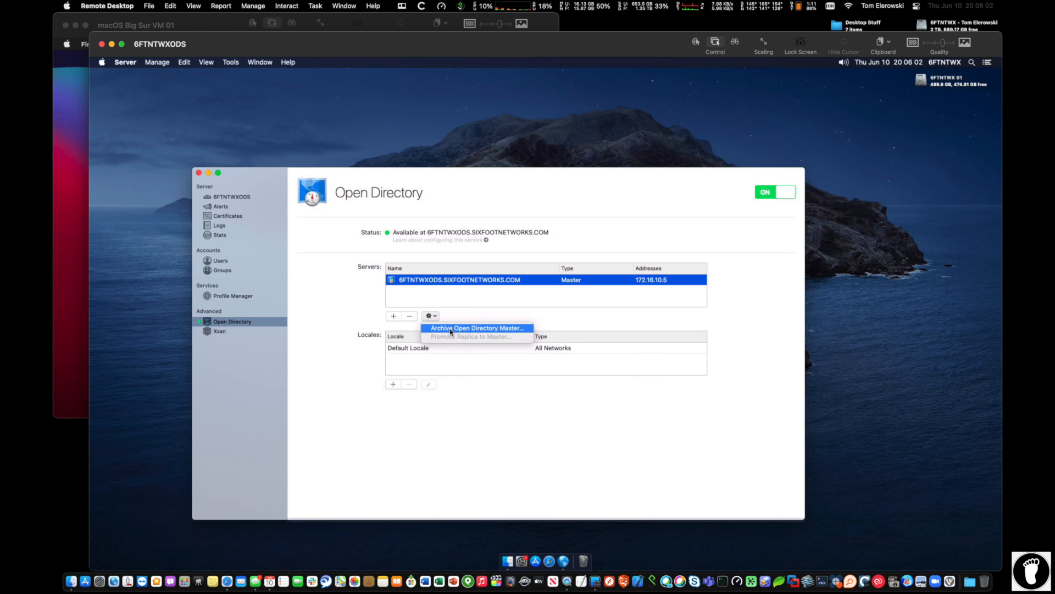
pyautogui.click(516, 329)
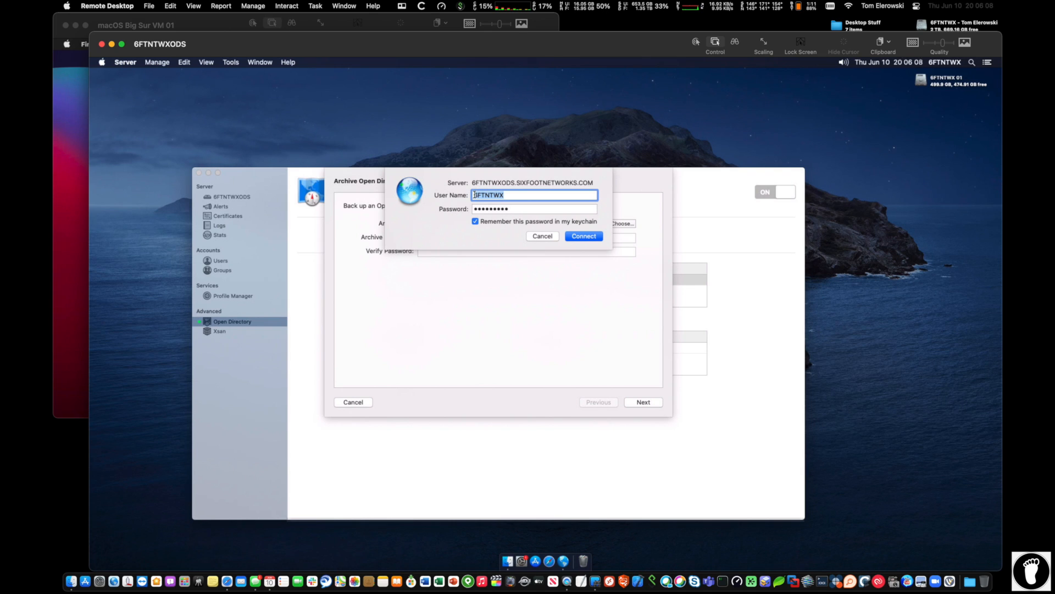
pyautogui.click(596, 237)
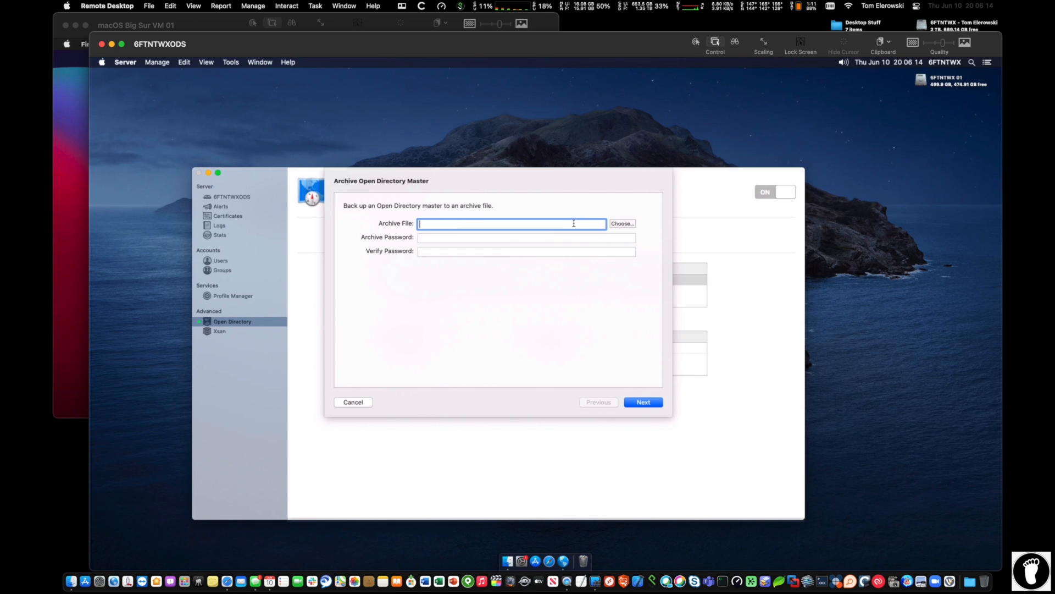
# Step: Choose the archive file location, saving it as OD_MASTER on the Desktop
pyautogui.click(619, 225)
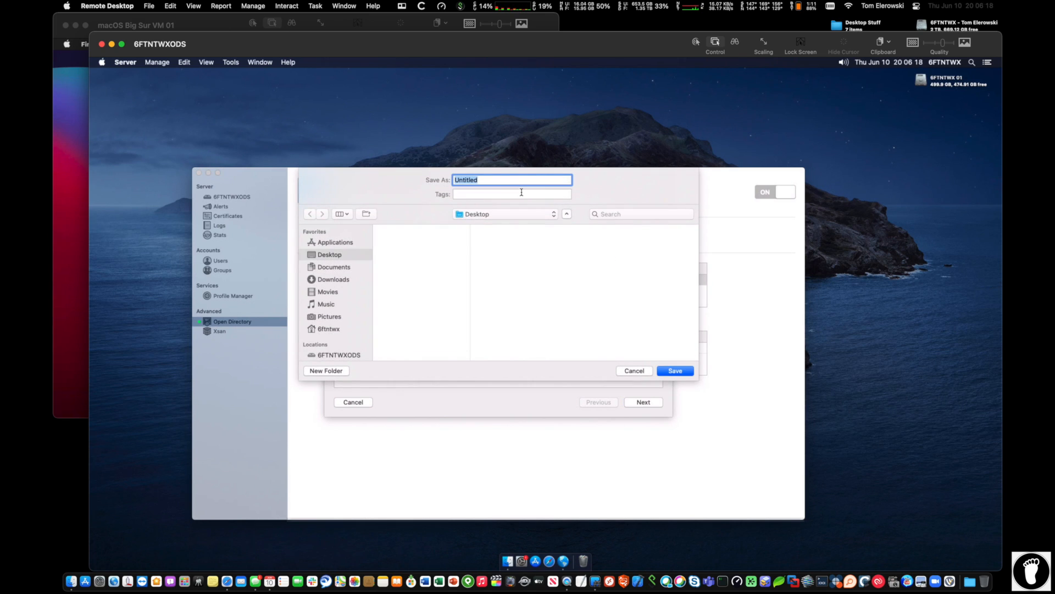
pyautogui.write('OD_MASTER')
pyautogui.click(685, 372)
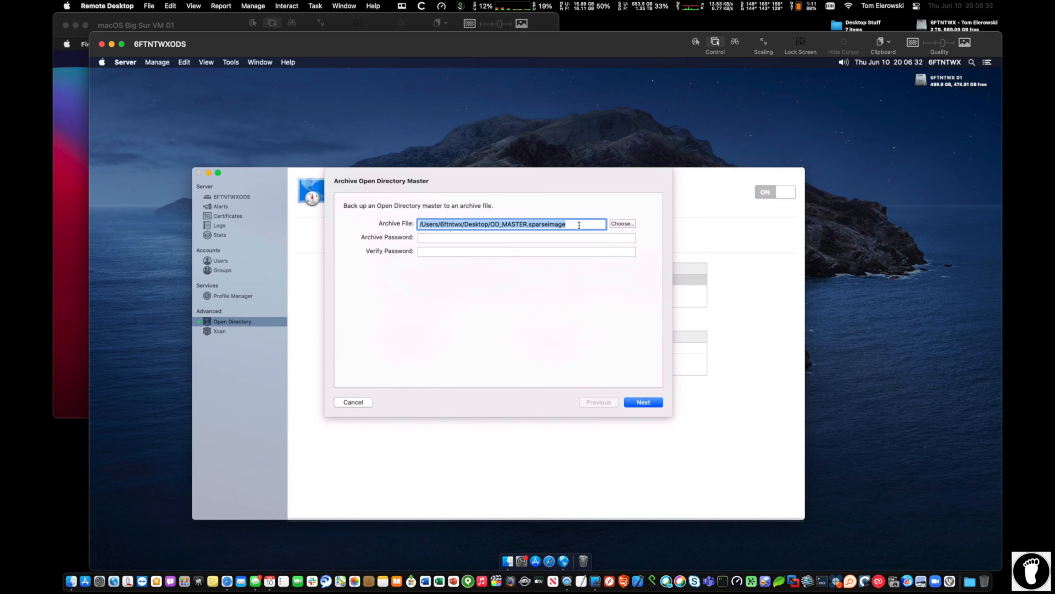
# Step: Enter and verify the archive password, then confirm the settings and create the archive
pyautogui.click(439, 238)
pyautogui.write('••')
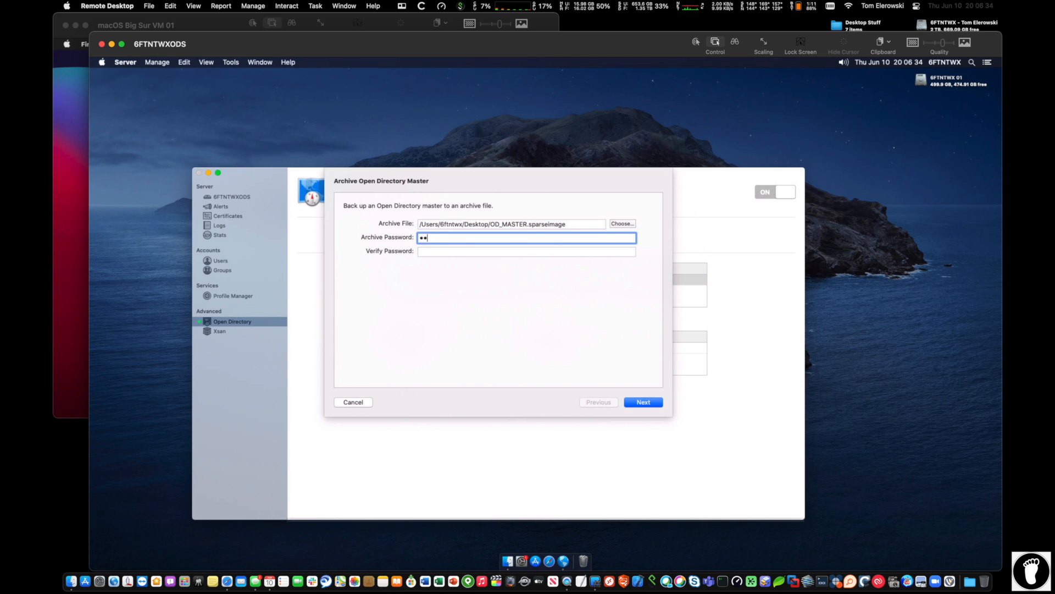
pyautogui.press('Tab')
pyautogui.write('••••••••')
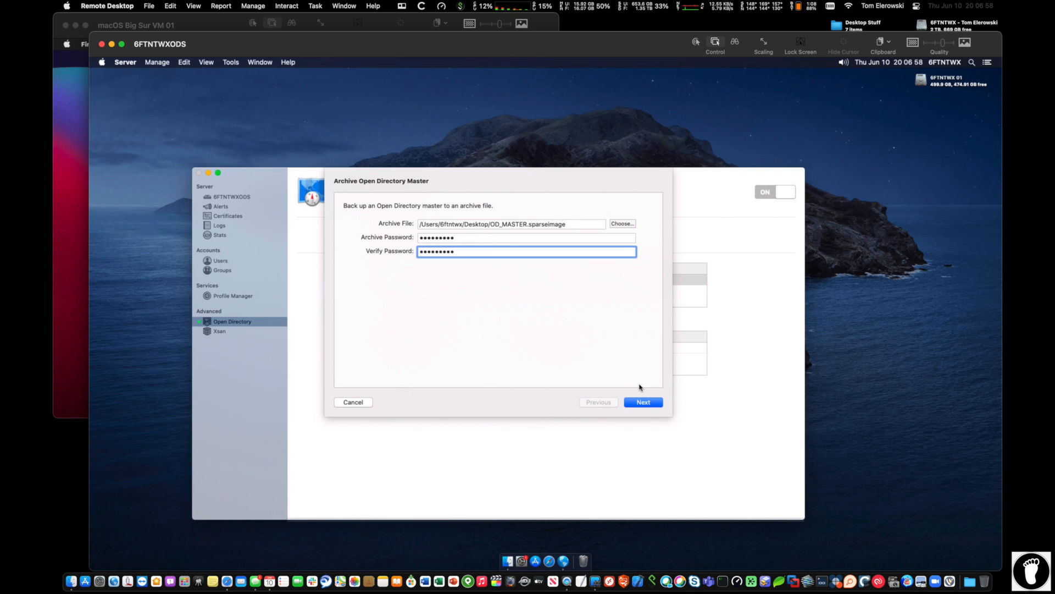
pyautogui.click(646, 404)
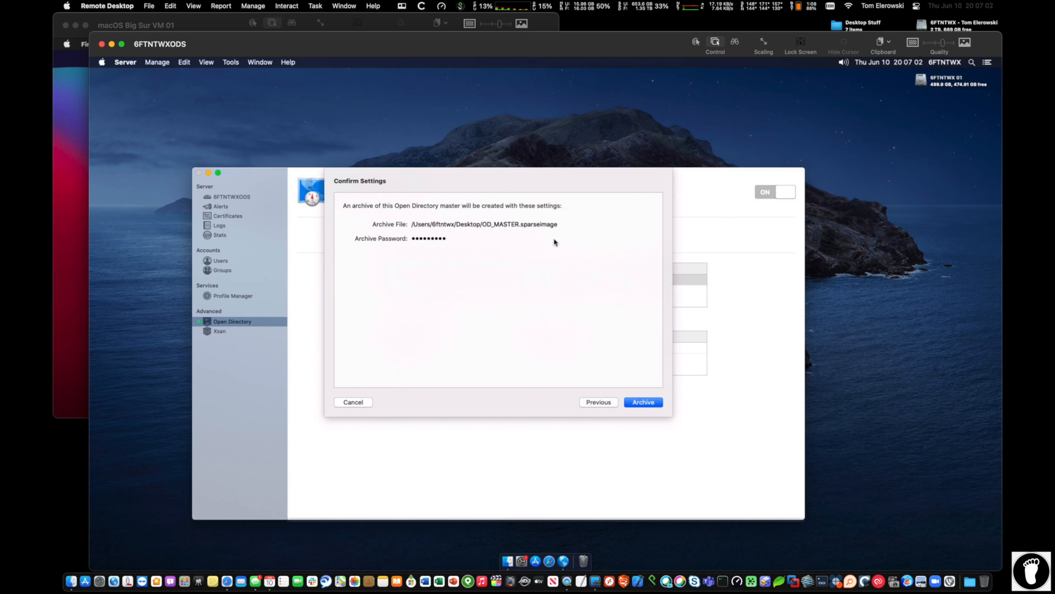
pyautogui.click(644, 403)
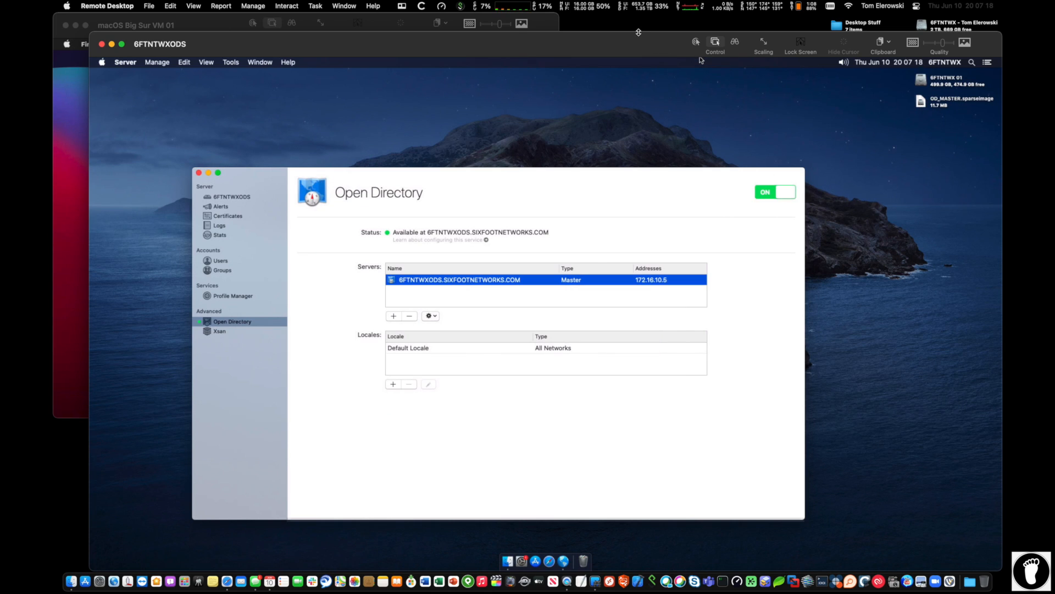
# Step: Copy the OD_MASTER.sparseimage archive from the server's desktop to the local desktop
pyautogui.moveTo(92, 32); pyautogui.dragTo(425, 198)
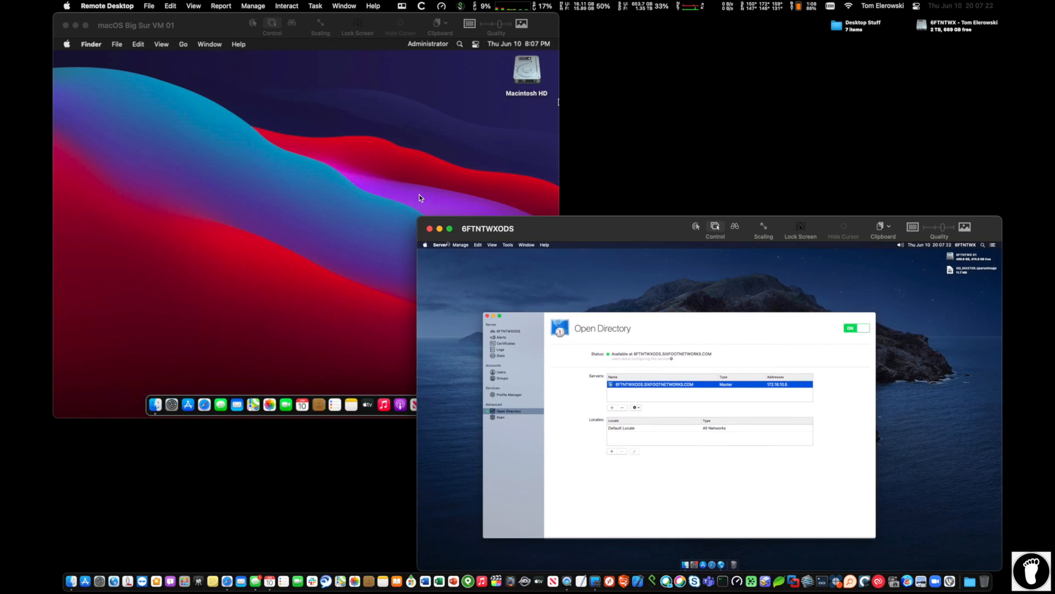
pyautogui.click(951, 327)
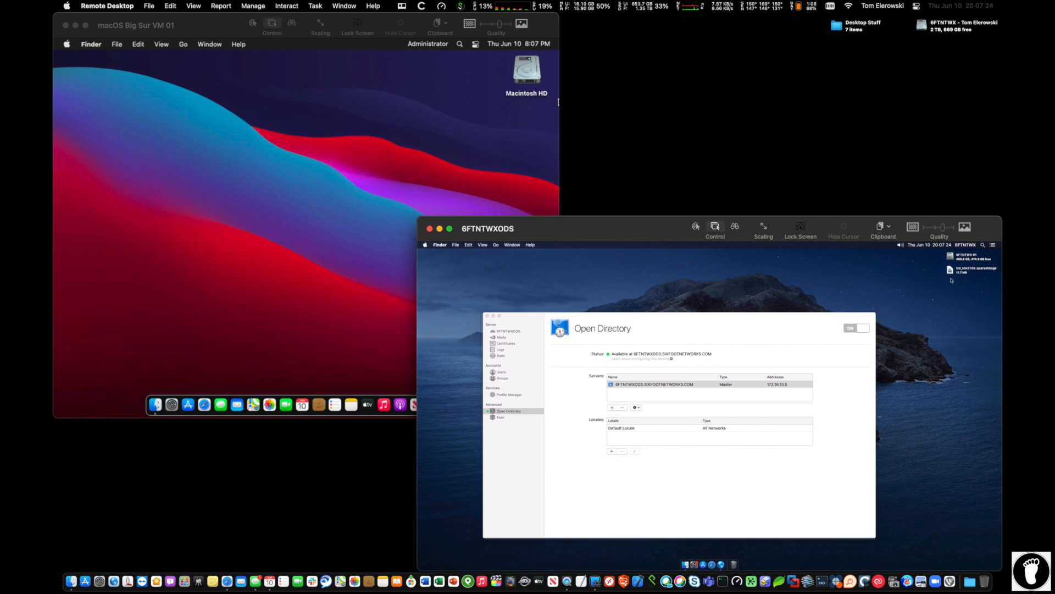
pyautogui.moveTo(950, 271); pyautogui.dragTo(726, 105)
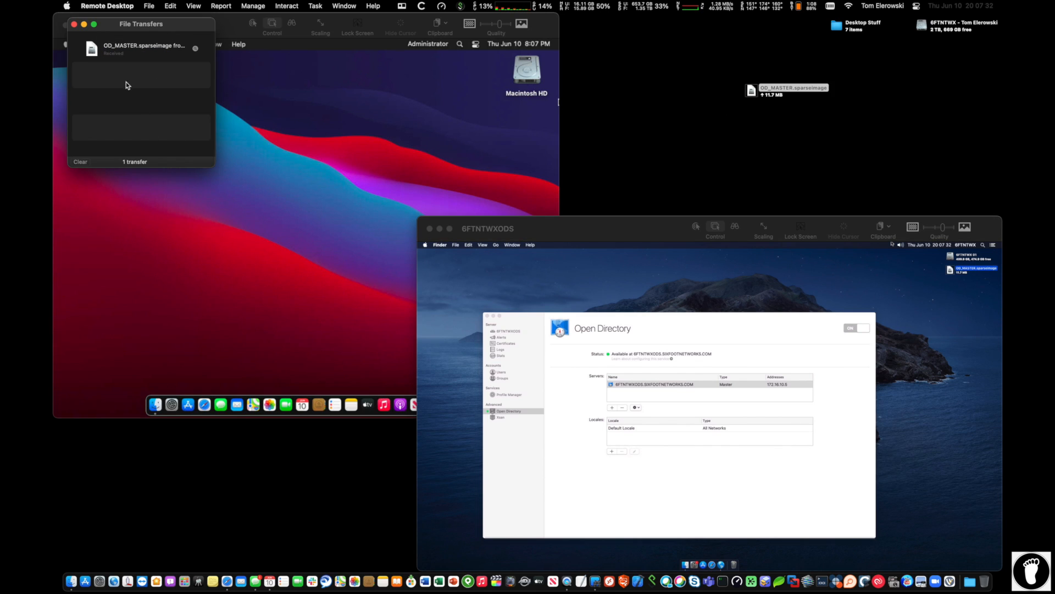
# Step: Copy the archive onto the Big Sur VM's desktop and clear the file transfer list
pyautogui.moveTo(104, 25); pyautogui.dragTo(109, 446)
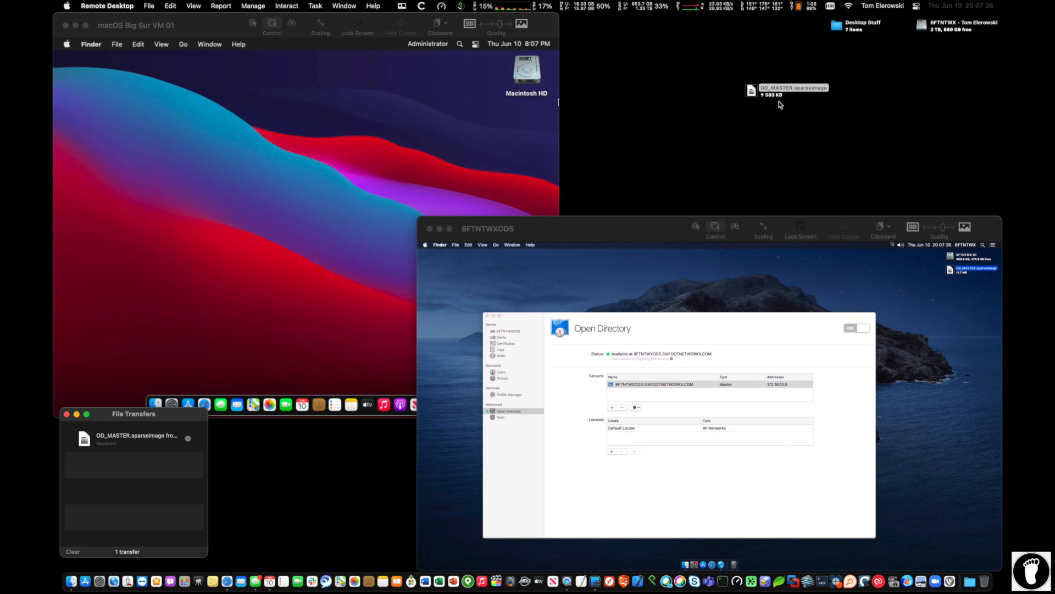
pyautogui.moveTo(754, 92); pyautogui.dragTo(410, 89)
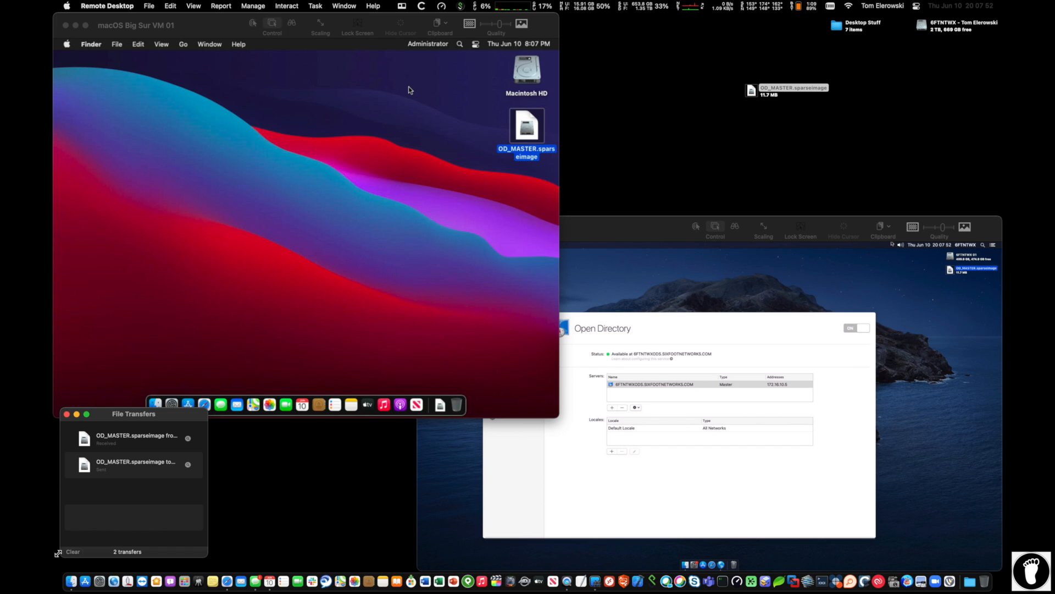
pyautogui.click(67, 551)
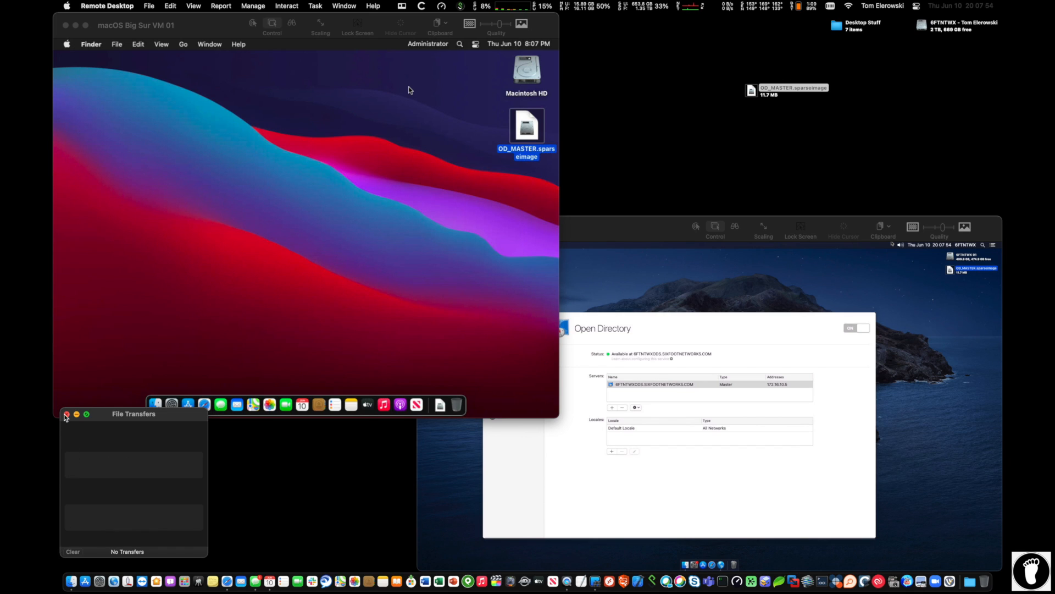
pyautogui.click(66, 414)
pyautogui.click(346, 213)
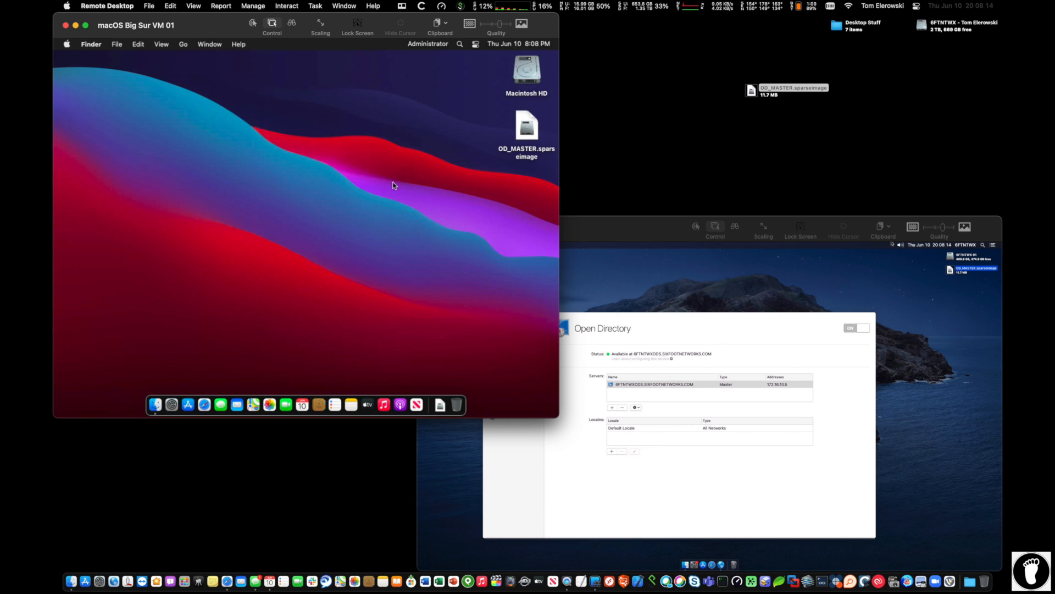
# Step: Open the App Store in the Big Sur VM and dismiss the What's New screen
pyautogui.click(189, 405)
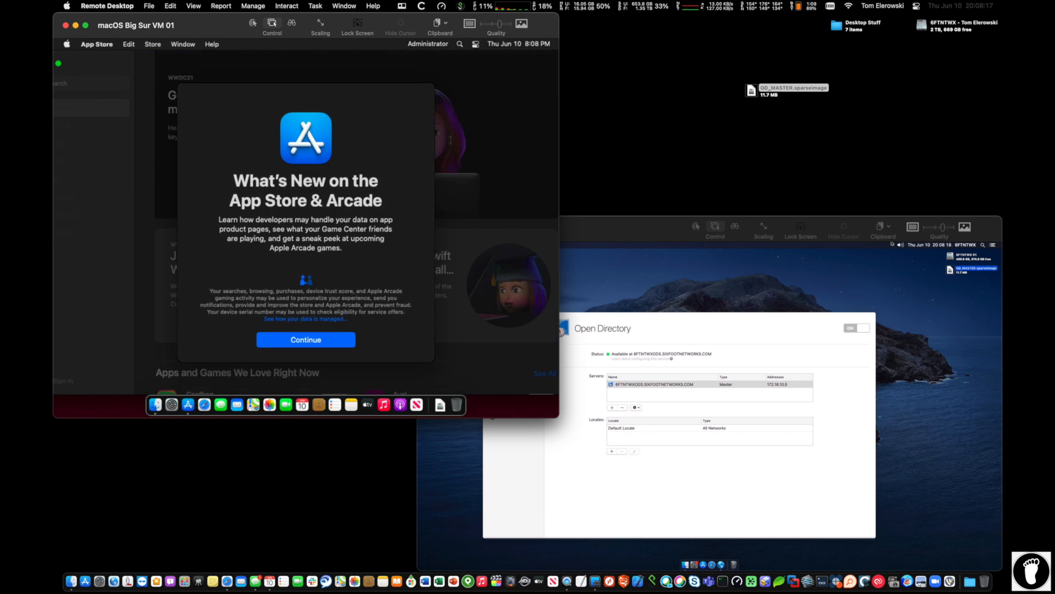
pyautogui.click(317, 341)
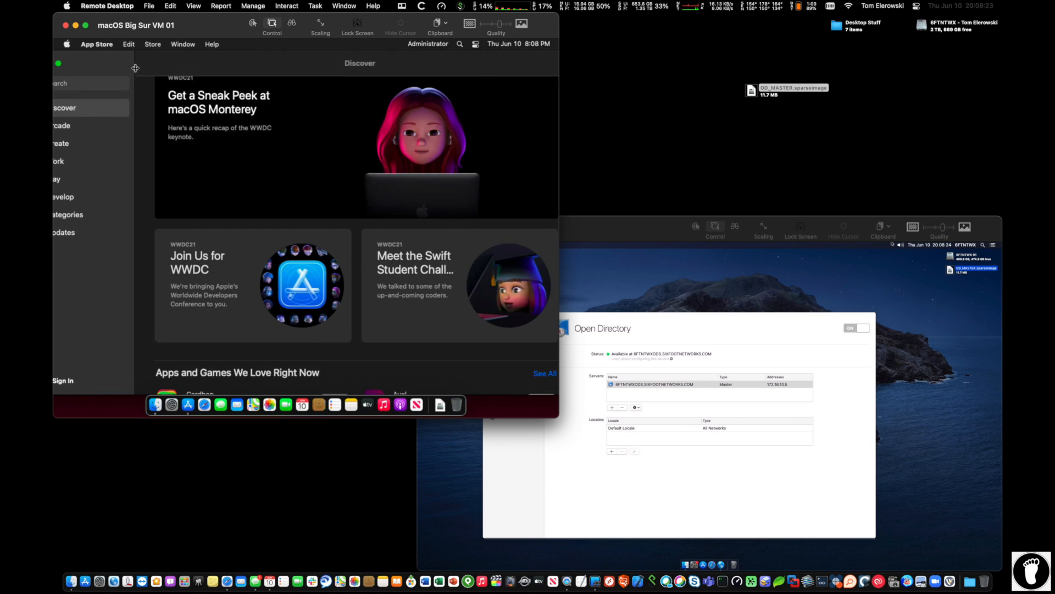
pyautogui.moveTo(214, 25); pyautogui.dragTo(307, 26)
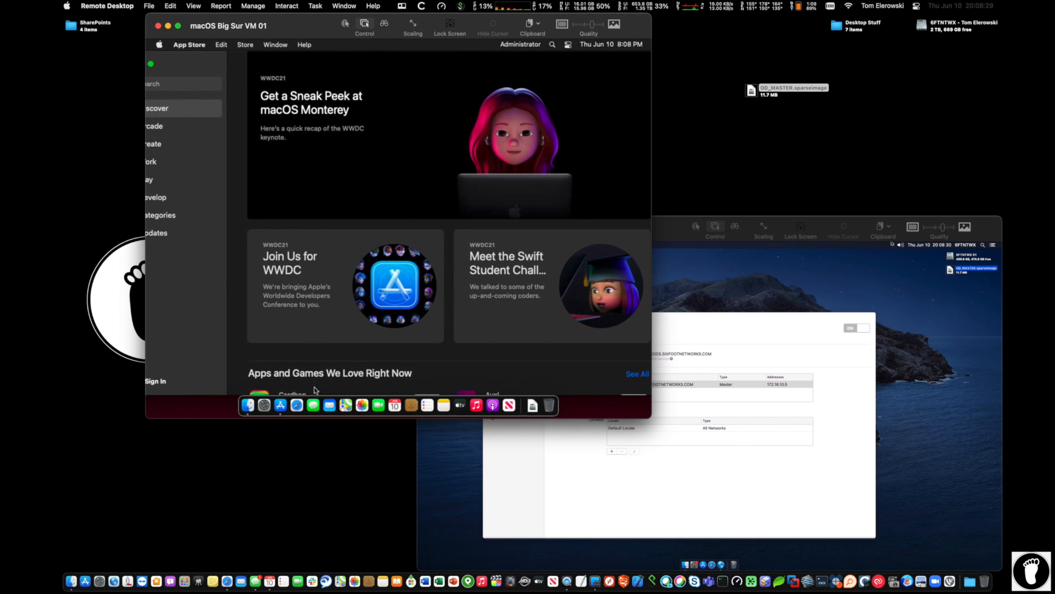
pyautogui.moveTo(593, 302); pyautogui.dragTo(618, 301)
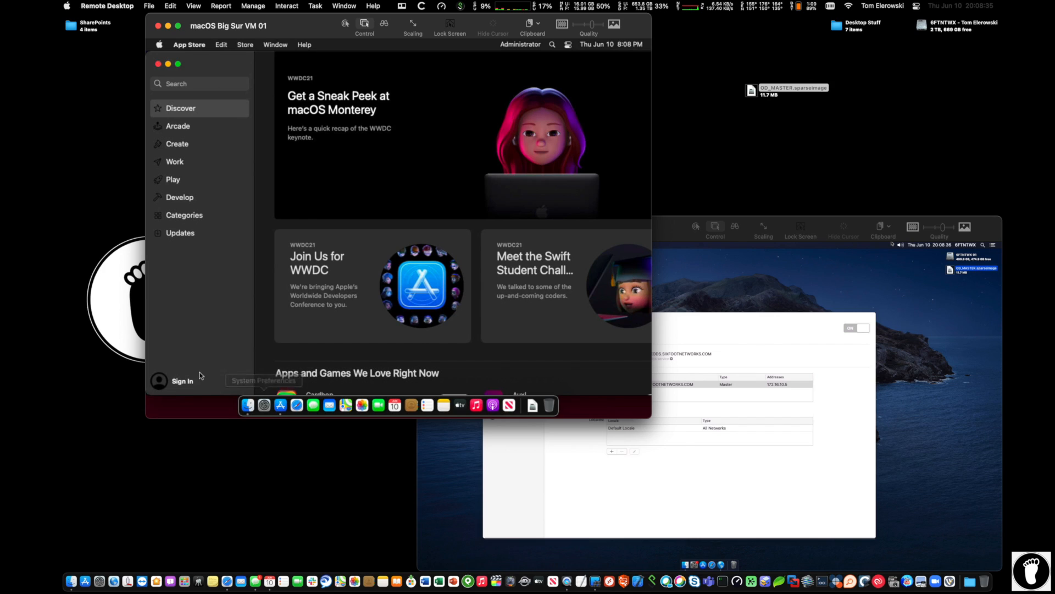
# Step: Search the App Store for macos server
pyautogui.click(185, 84)
pyautogui.write('macos server')
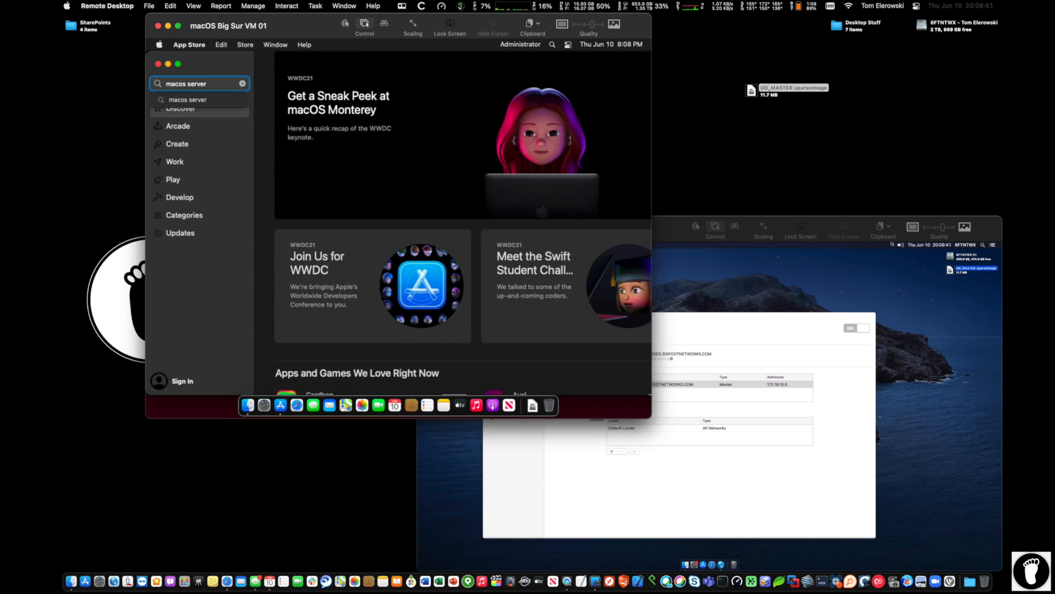
pyautogui.press('Return')
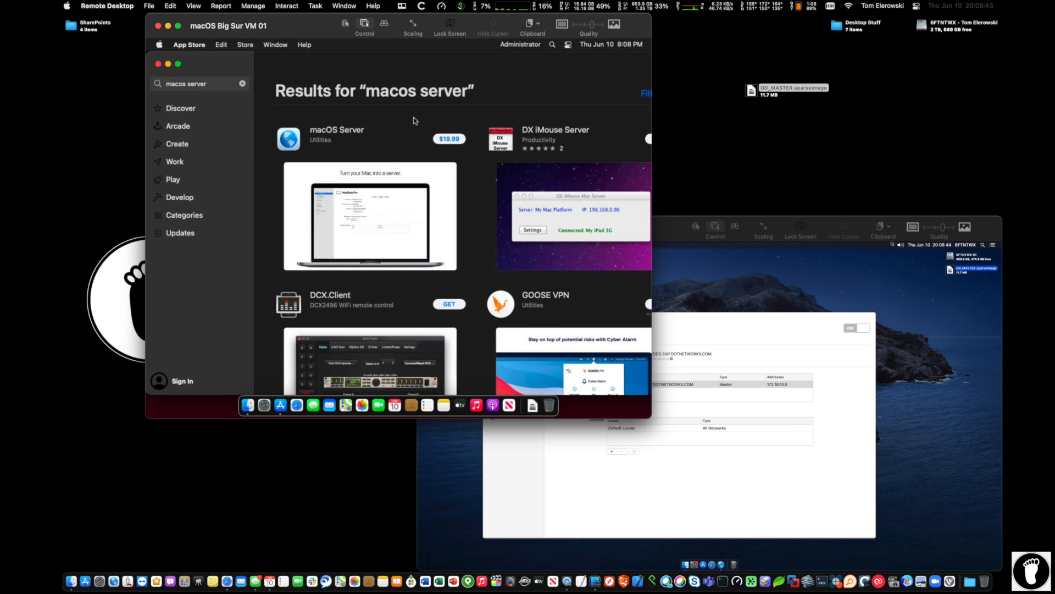
# Step: Start signing in to the App Store and enter the Apple ID e-mail address
pyautogui.click(179, 382)
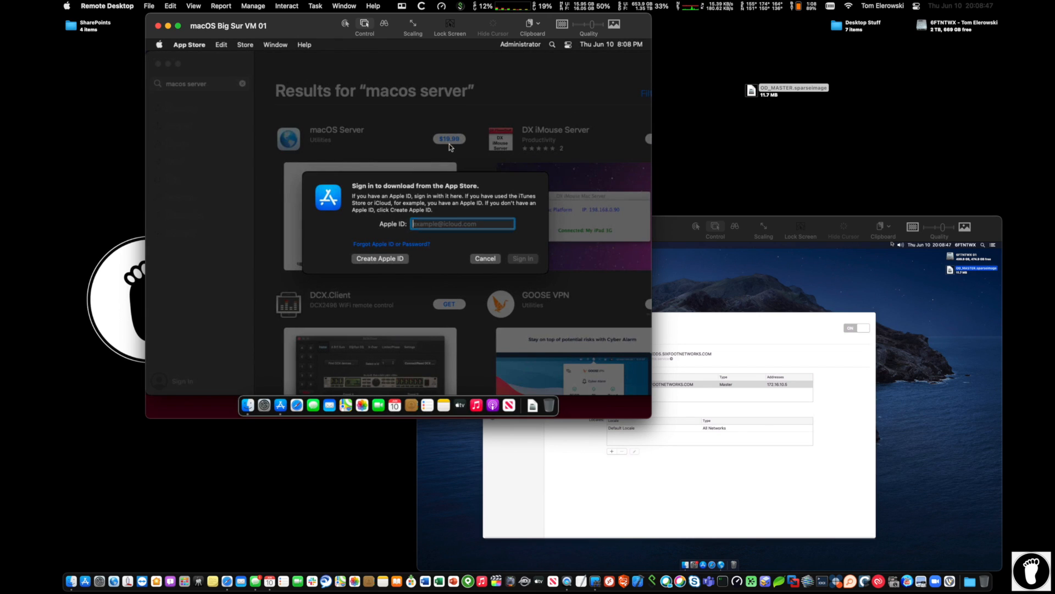
pyautogui.press('Return')
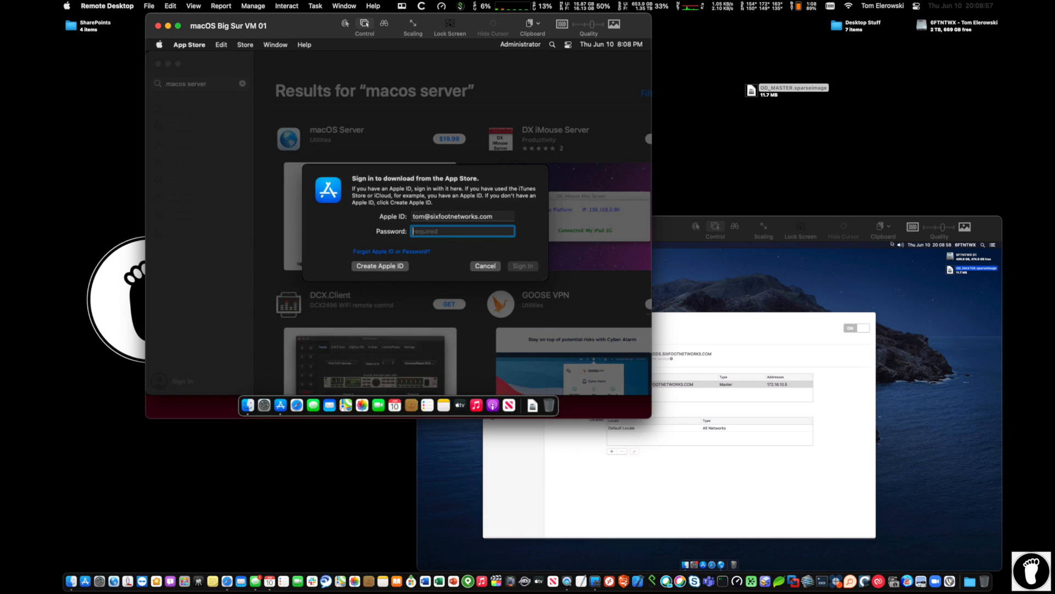
# Step: Enter the Apple ID password and sign in
pyautogui.write('p*****')
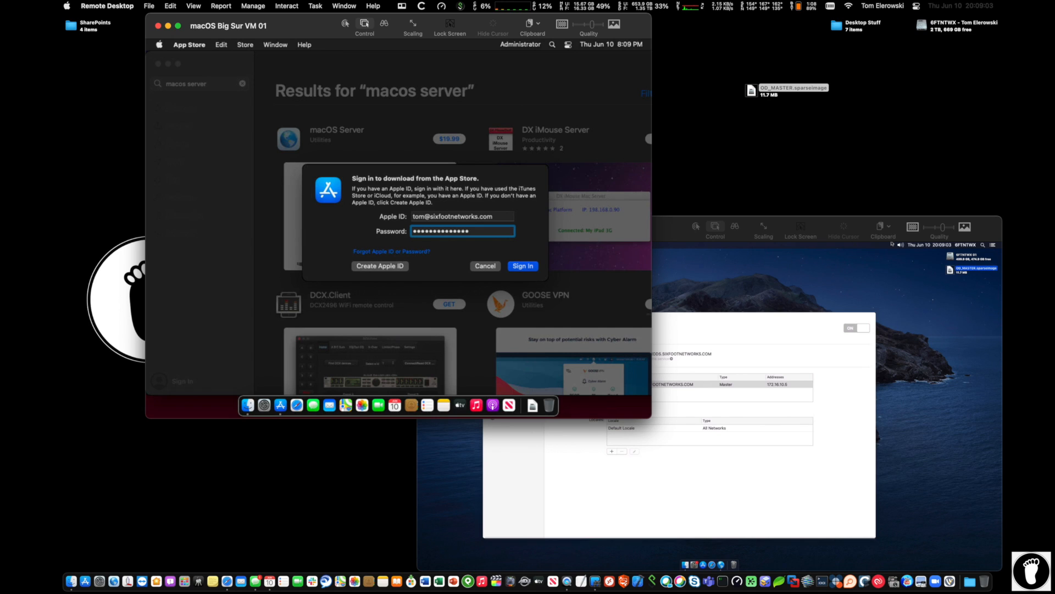
pyautogui.press('Return')
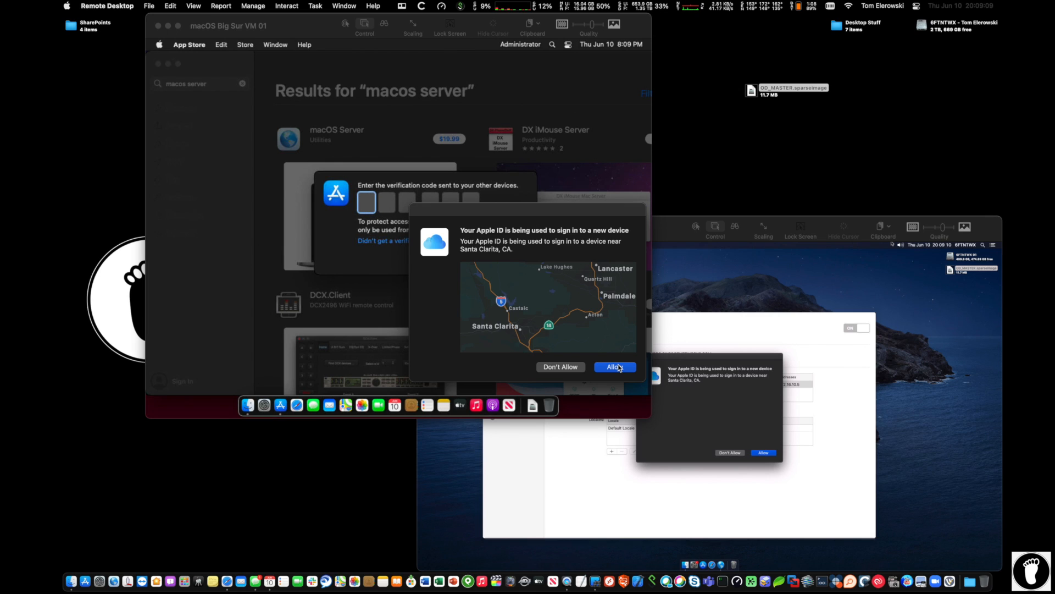
# Step: Allow the sign-in on the new device and enter the verification code
pyautogui.click(616, 367)
pyautogui.moveTo(526, 257); pyautogui.dragTo(228, 448)
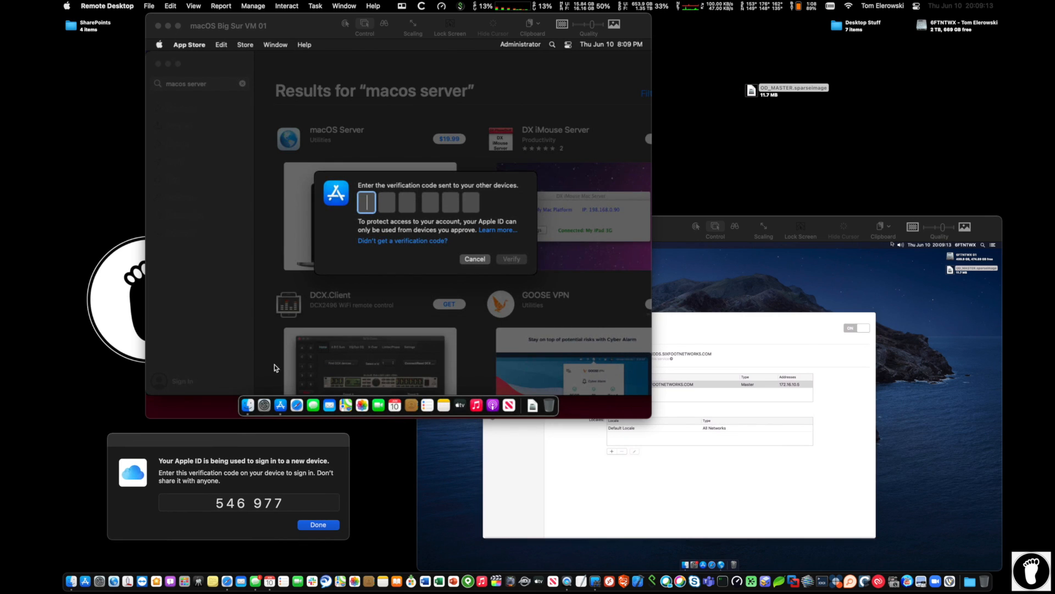
pyautogui.click(367, 203)
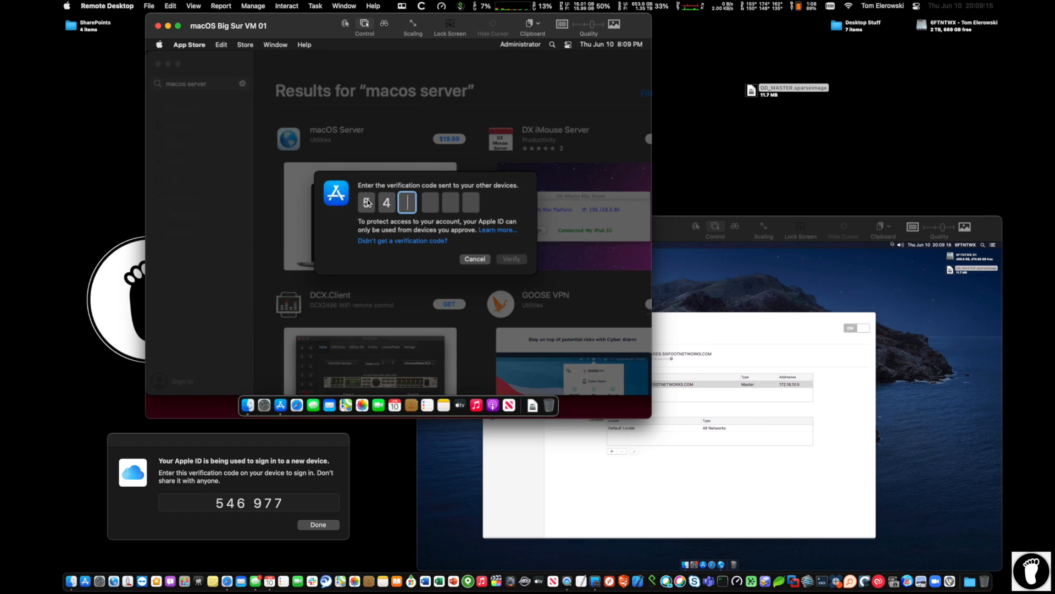
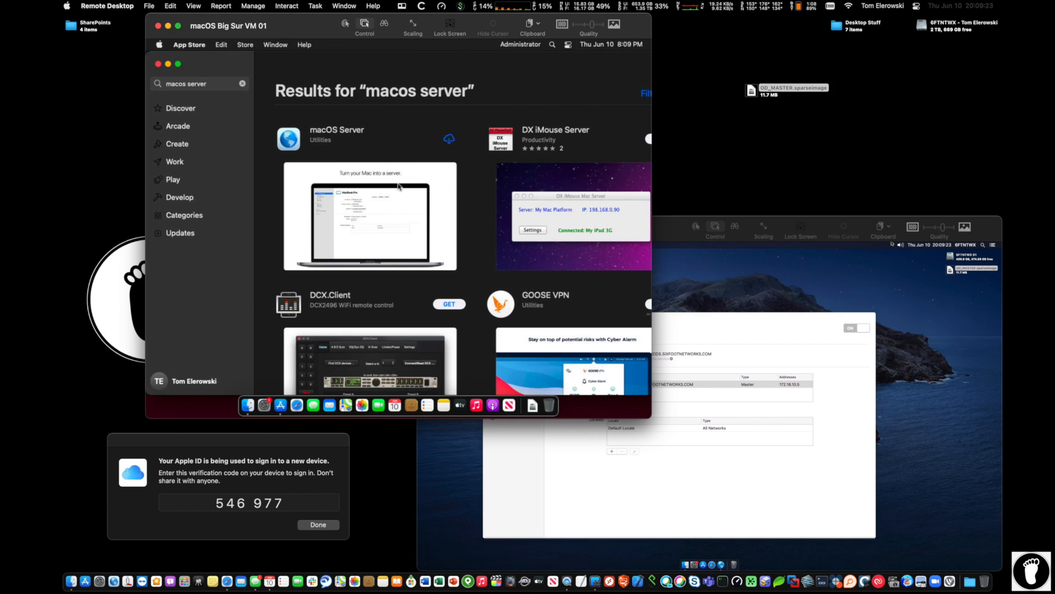
# Step: Get macOS Server from the search results and close the App Store window
pyautogui.click(452, 141)
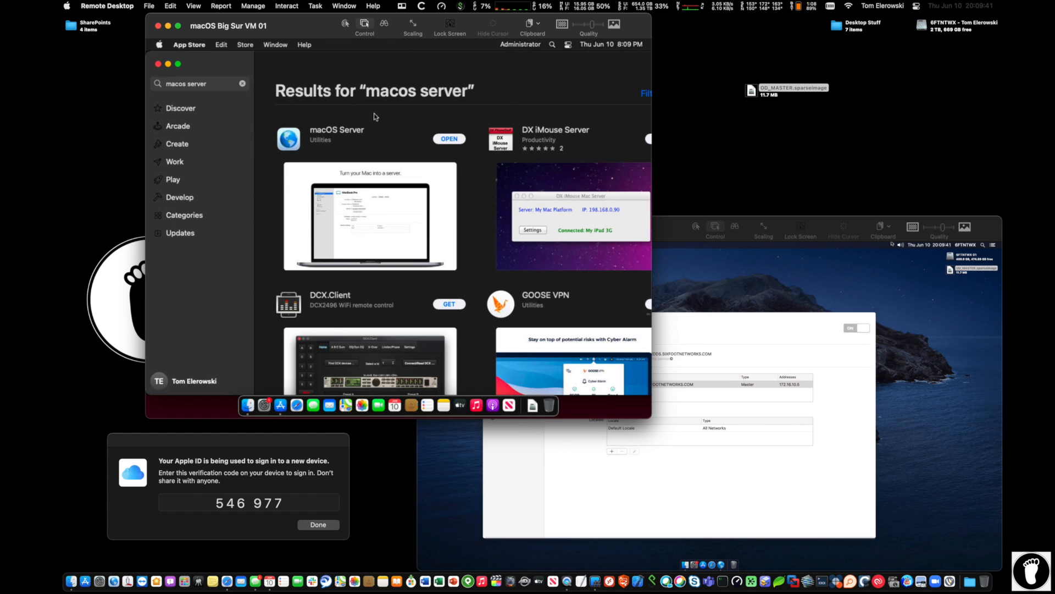
pyautogui.click(158, 64)
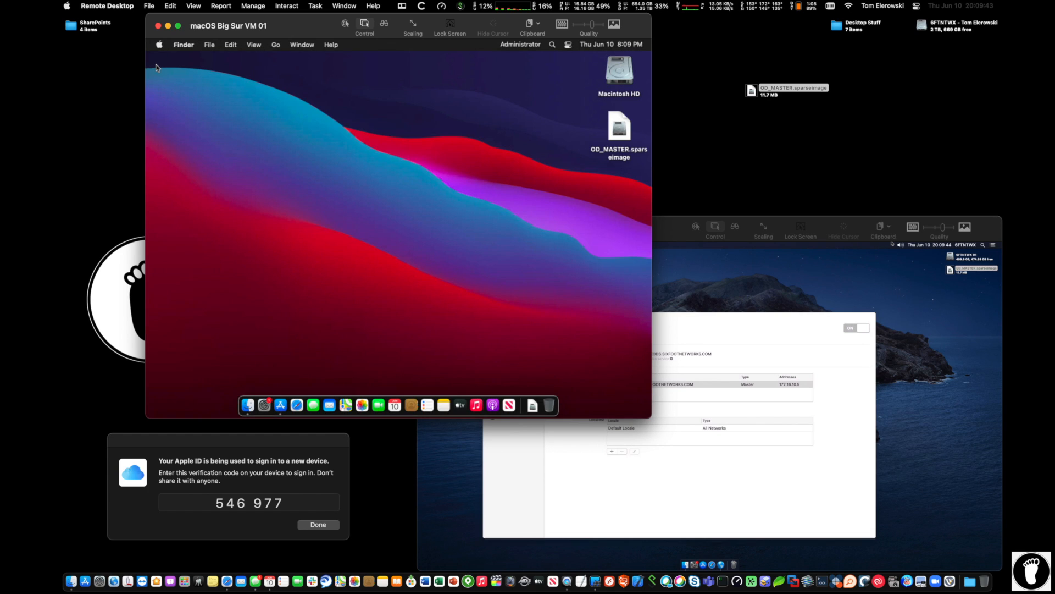
# Step: Open the Server app from the Applications folder on Macintosh HD
pyautogui.click(619, 72)
pyautogui.doubleClick(619, 72)
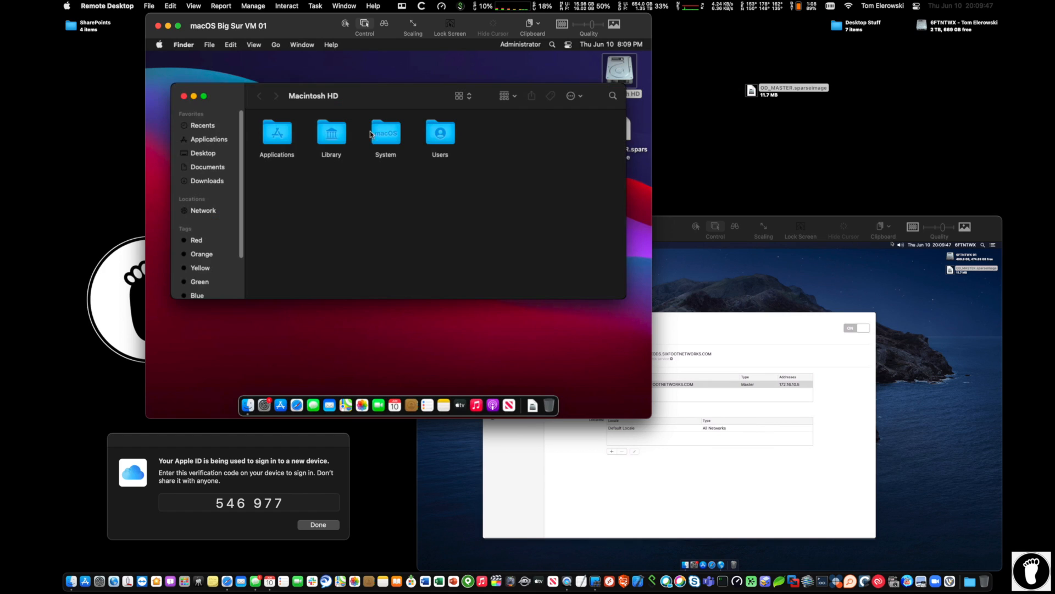
pyautogui.click(277, 144)
pyautogui.doubleClick(277, 144)
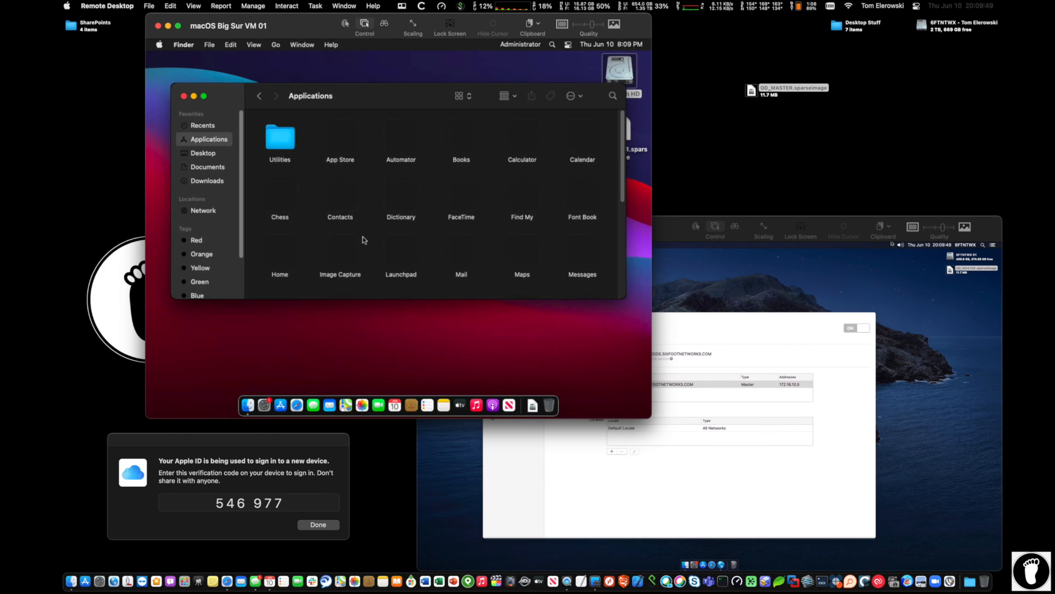
pyautogui.press('s')
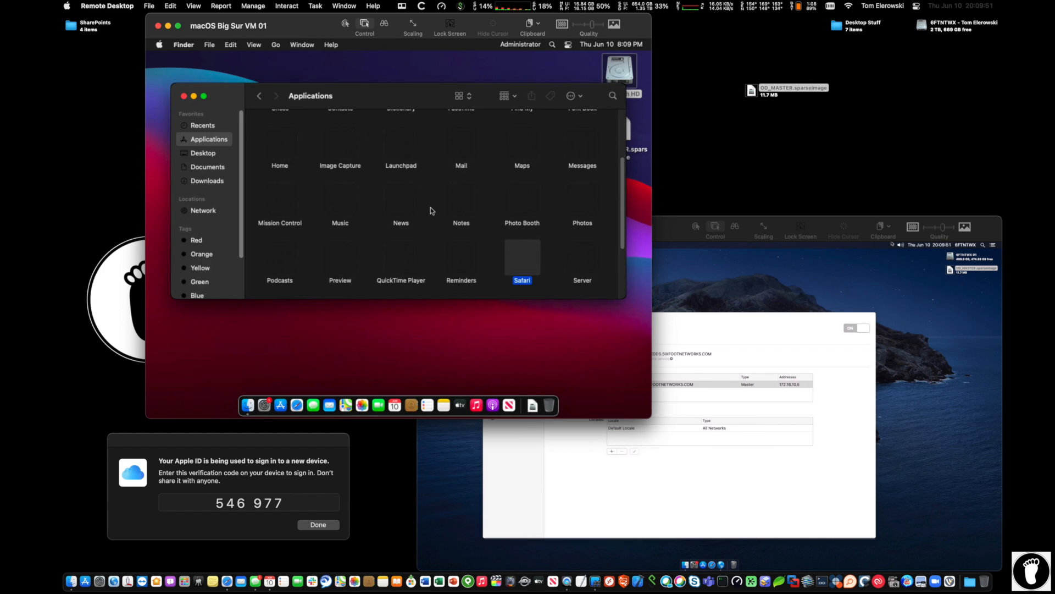
pyautogui.click(583, 256)
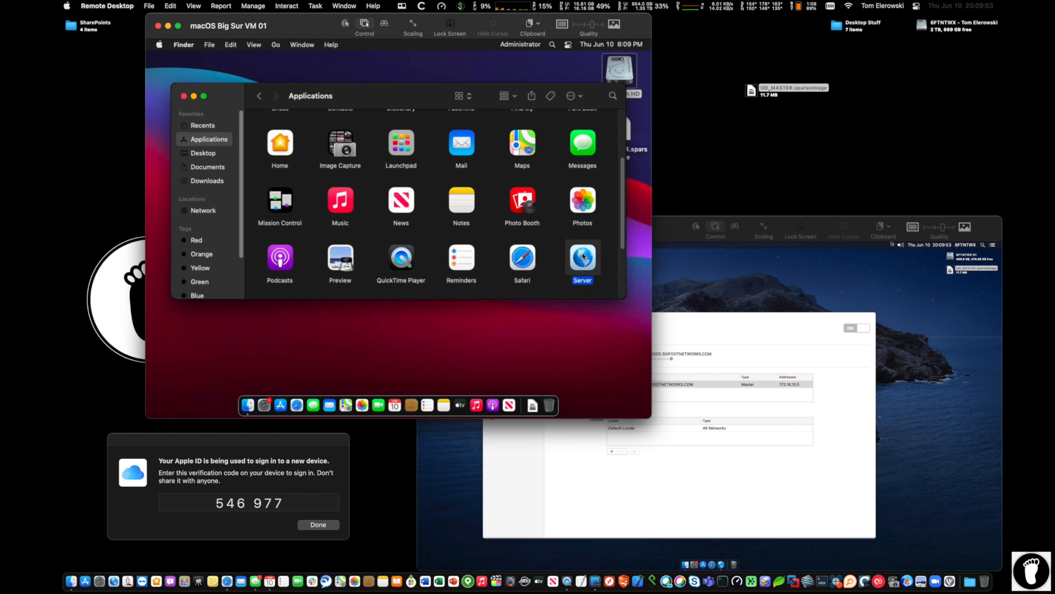
pyautogui.doubleClick(583, 256)
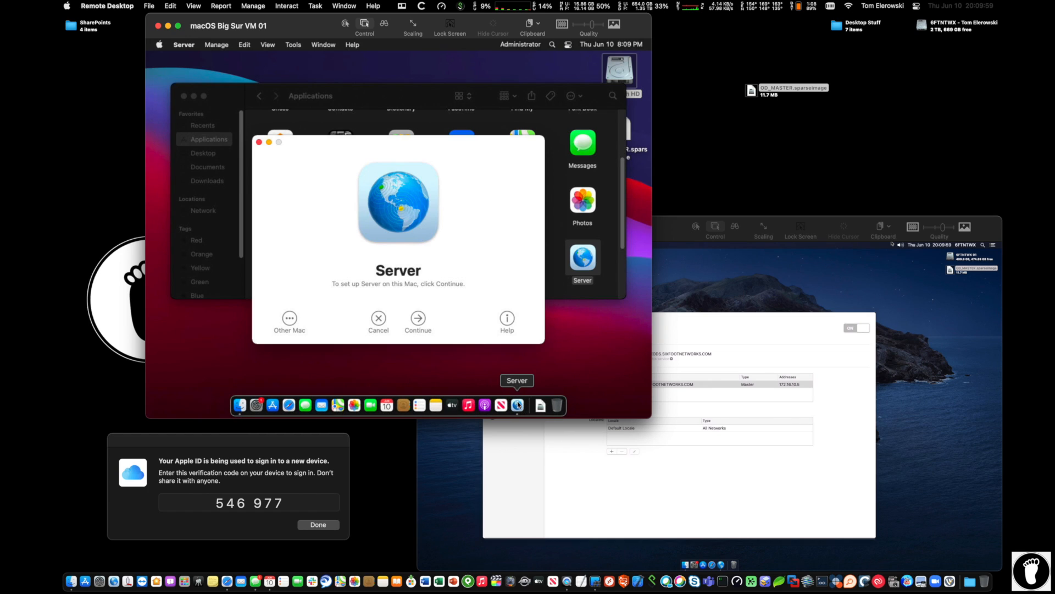
# Step: Close the Finder window and move the Server setup window up
pyautogui.click(184, 95)
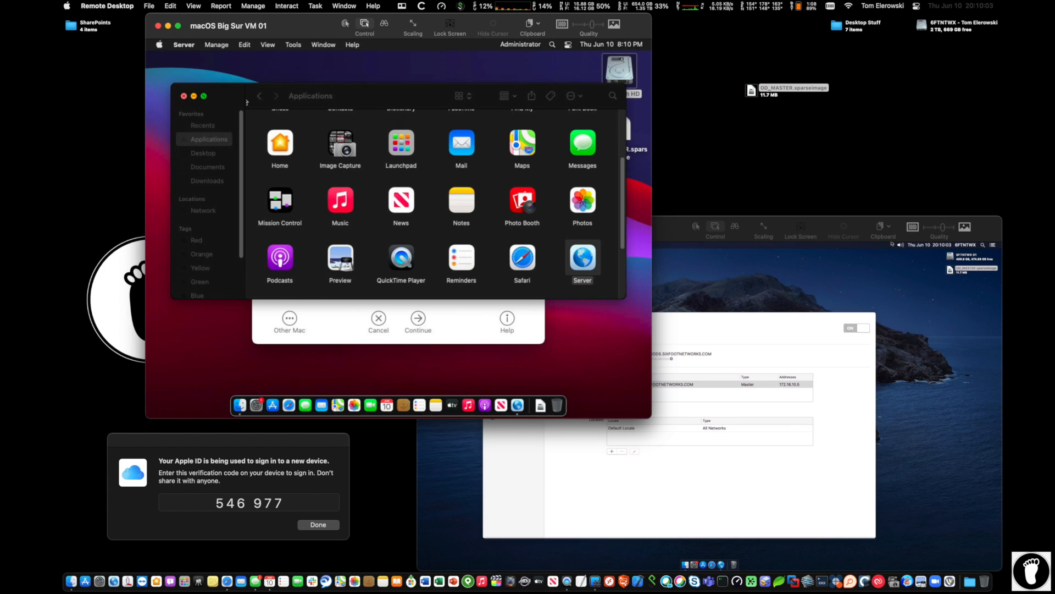
pyautogui.click(183, 96)
pyautogui.moveTo(321, 144); pyautogui.dragTo(243, 98)
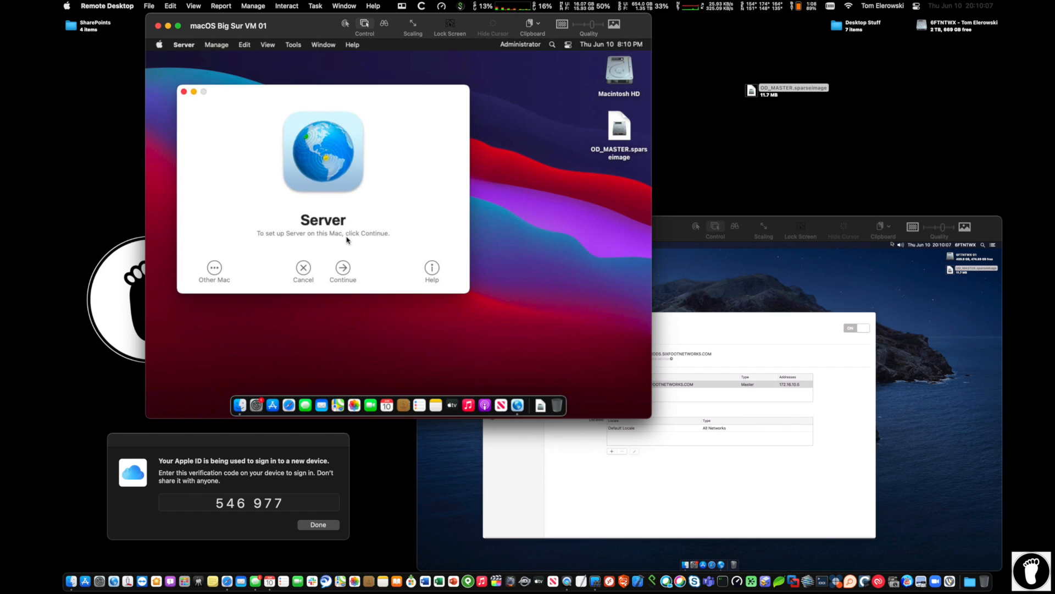
# Step: Continue the Server setup and agree to the software licence agreement
pyautogui.click(343, 268)
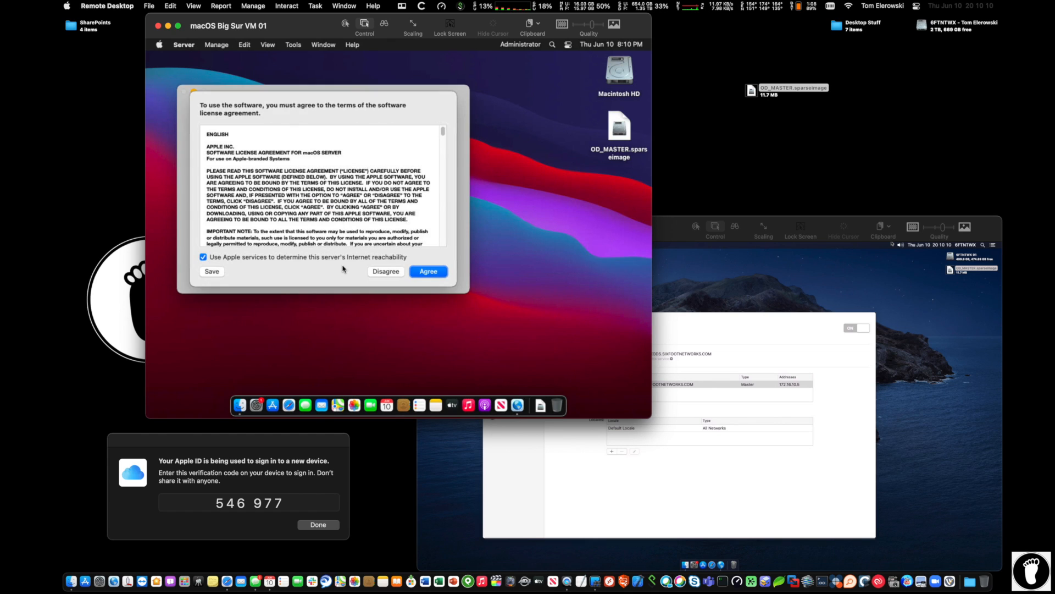
pyautogui.click(435, 272)
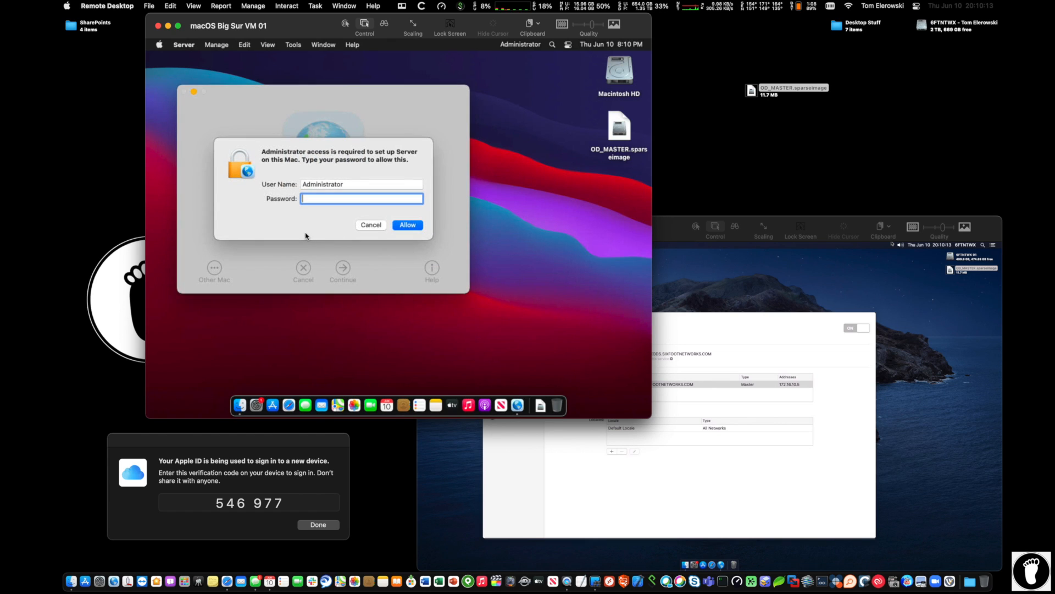
# Step: Enter the administrator password to allow Server setup and dismiss the Apple ID sign-in notice
pyautogui.write('••••••')
pyautogui.press('Return')
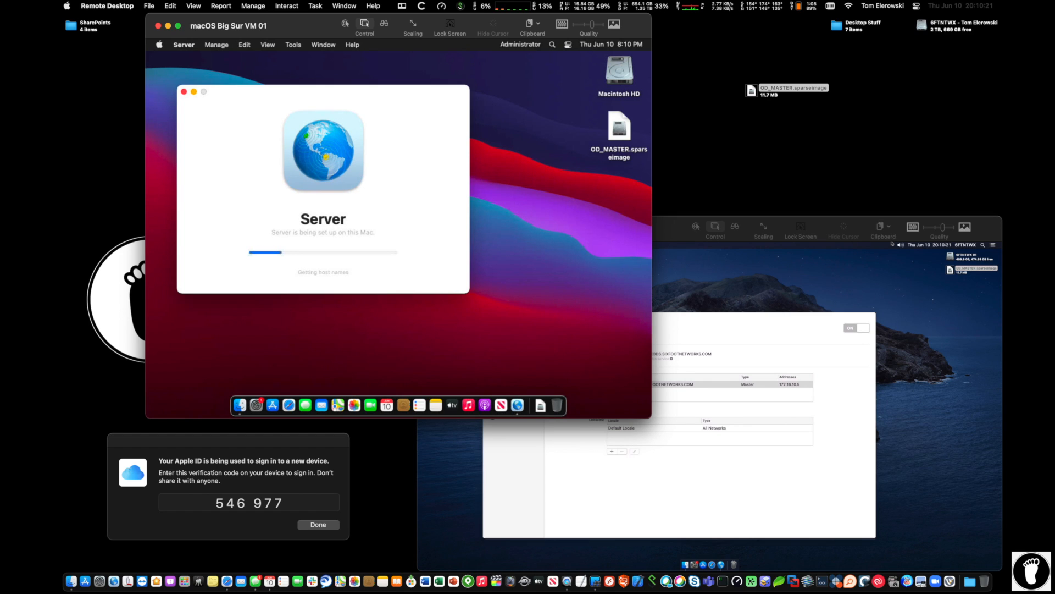
pyautogui.click(318, 524)
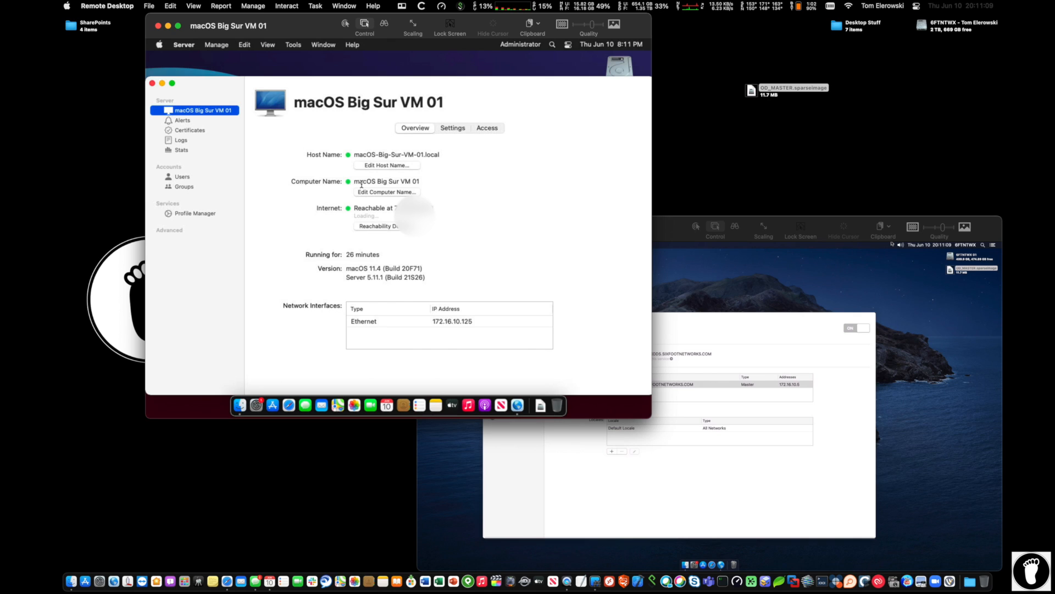
# Step: Move the Server window up and open the Open Directory service
pyautogui.moveTo(212, 82)
pyautogui.mouseDown()
pyautogui.moveTo(225, 74)
pyautogui.moveTo(213, 70)
pyautogui.mouseUp()
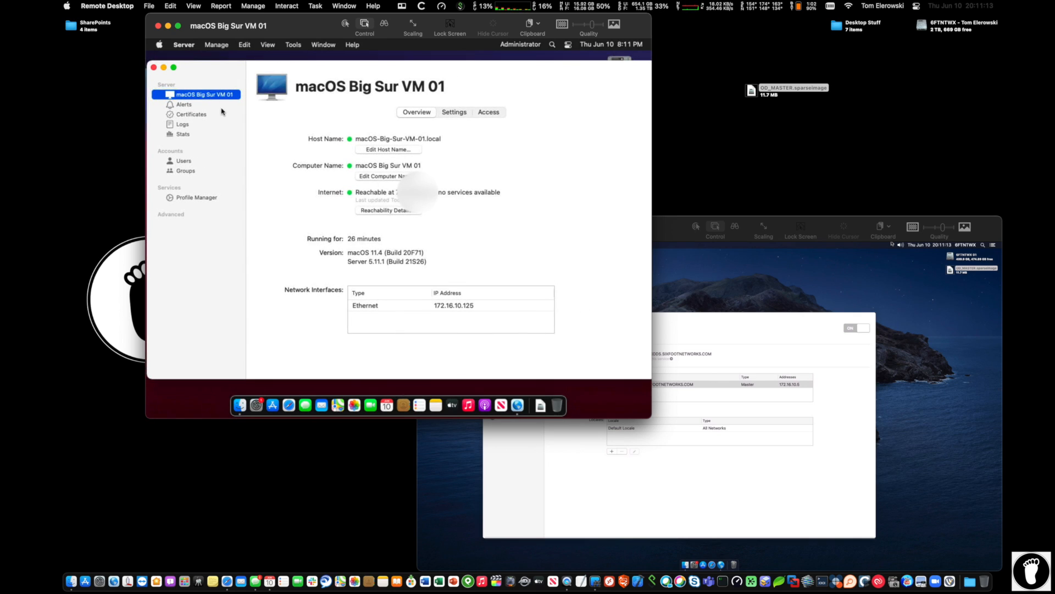
pyautogui.click(271, 45)
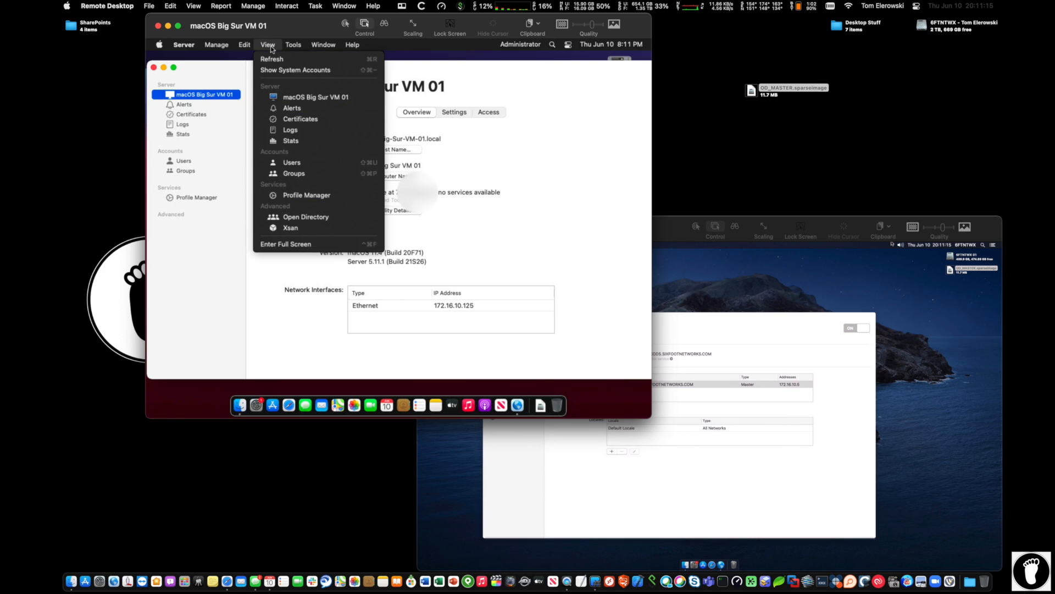
pyautogui.click(271, 45)
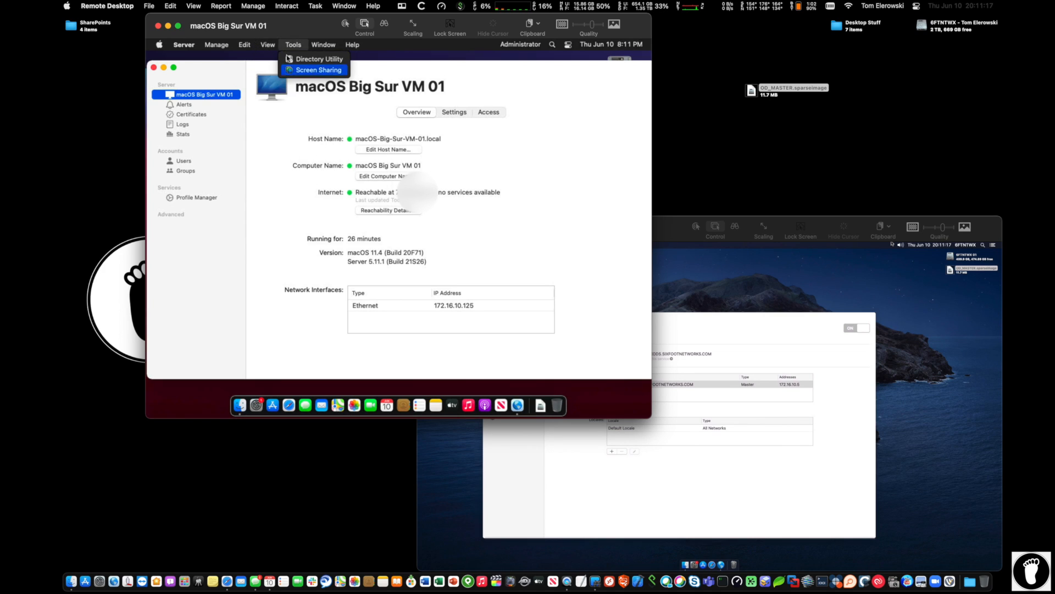
pyautogui.click(270, 46)
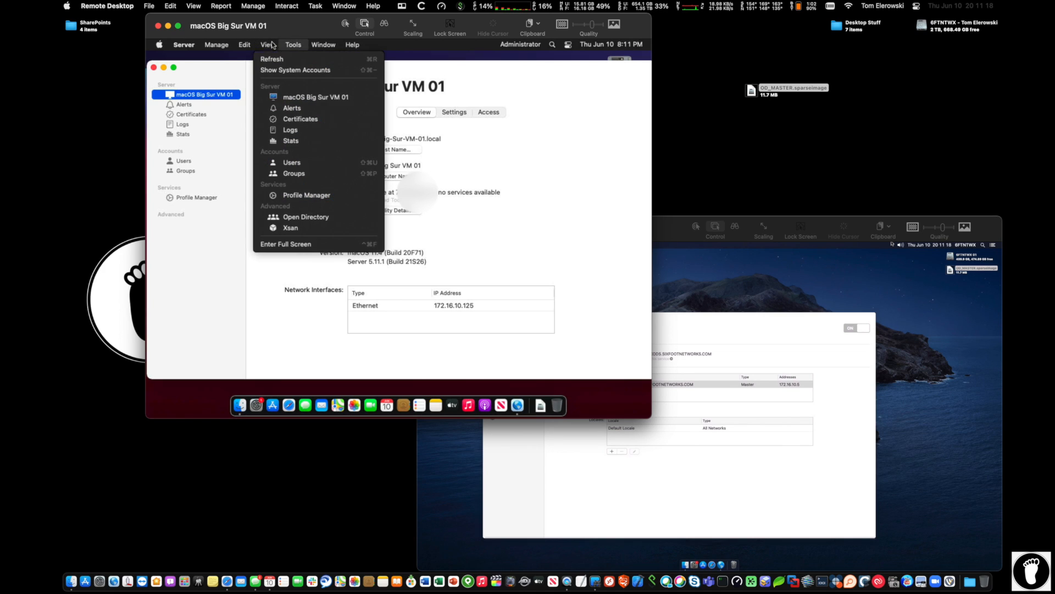
pyautogui.click(285, 218)
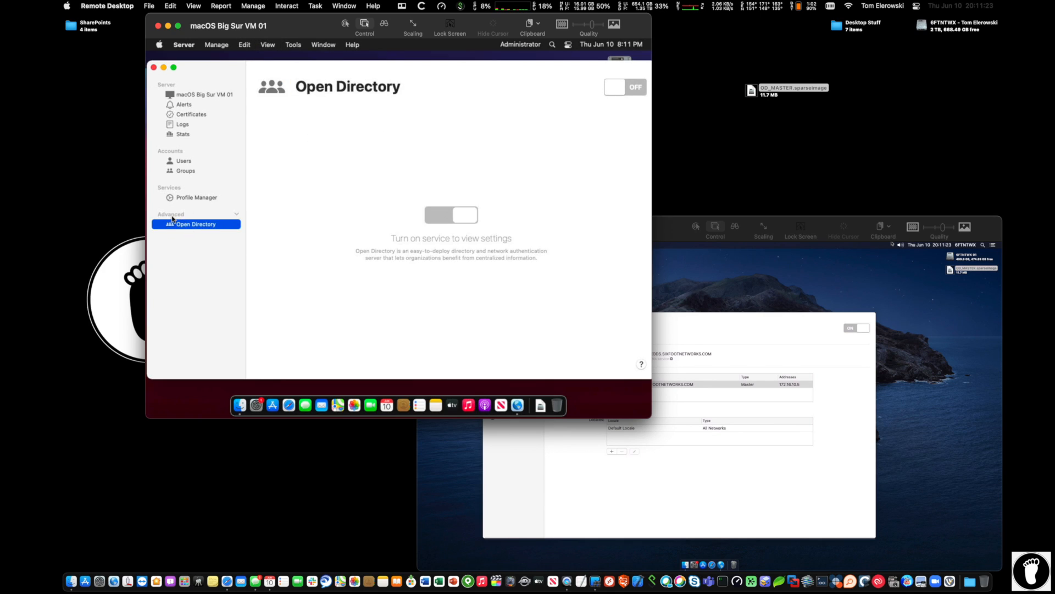
# Step: Turn on Open Directory and choose to restore the domain from an archive
pyautogui.click(625, 89)
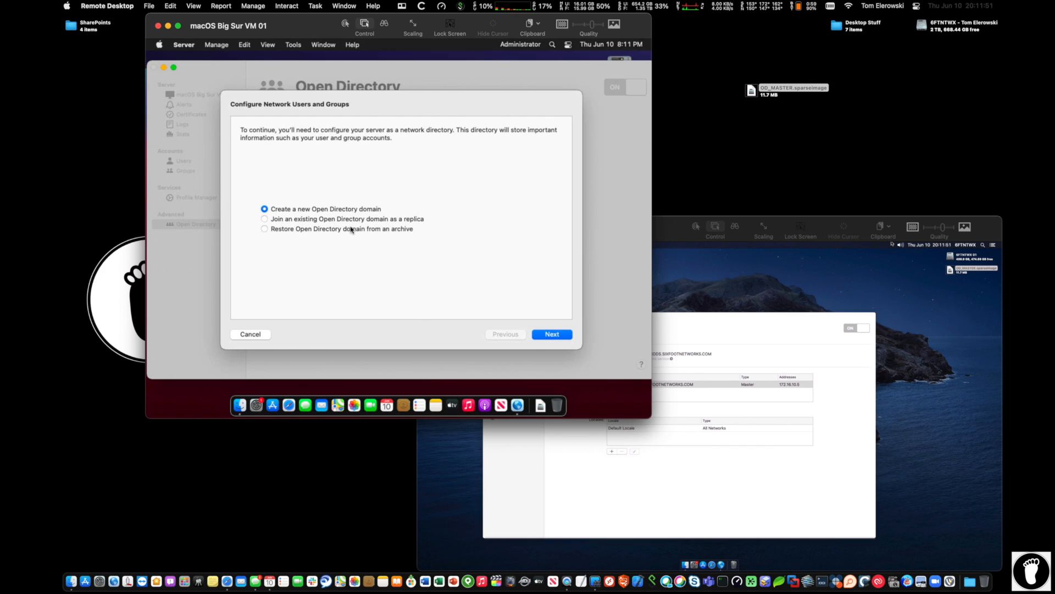
pyautogui.click(264, 229)
pyautogui.click(553, 334)
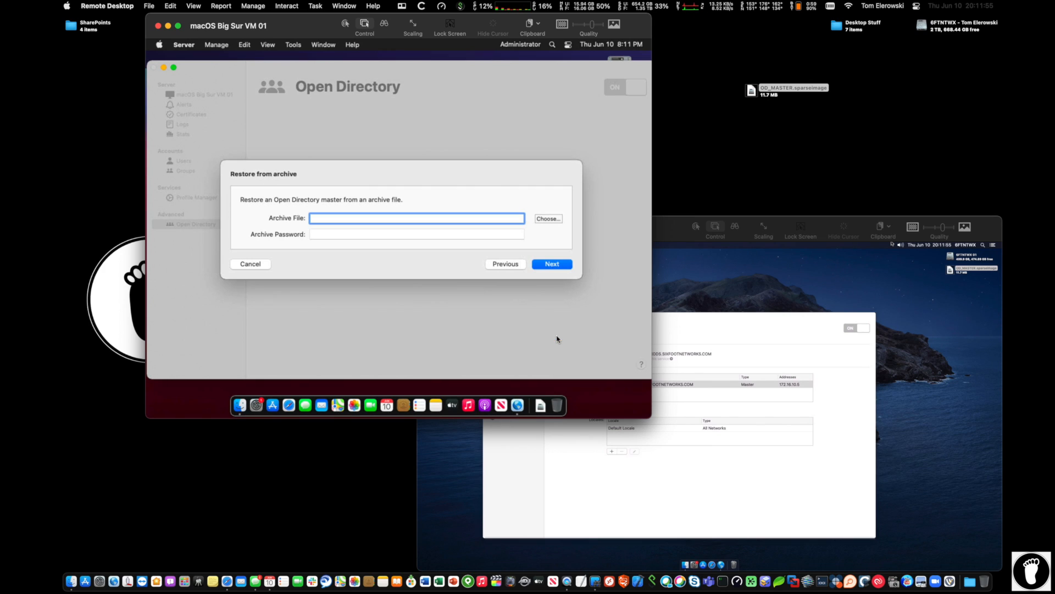
# Step: Choose OD_MASTER.sparseimage on the admin Desktop as the archive file
pyautogui.click(549, 219)
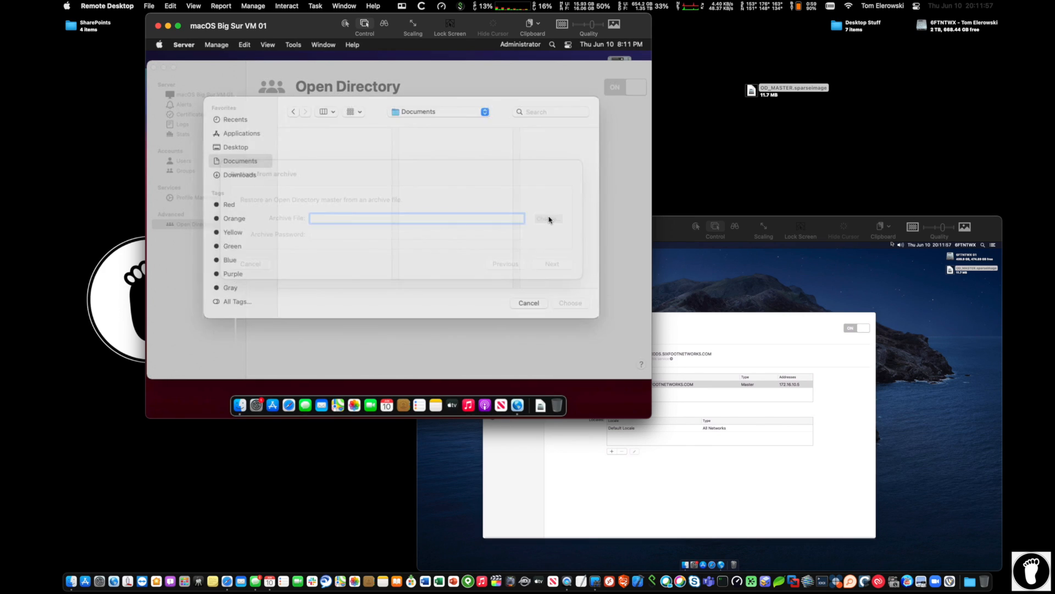
pyautogui.click(428, 127)
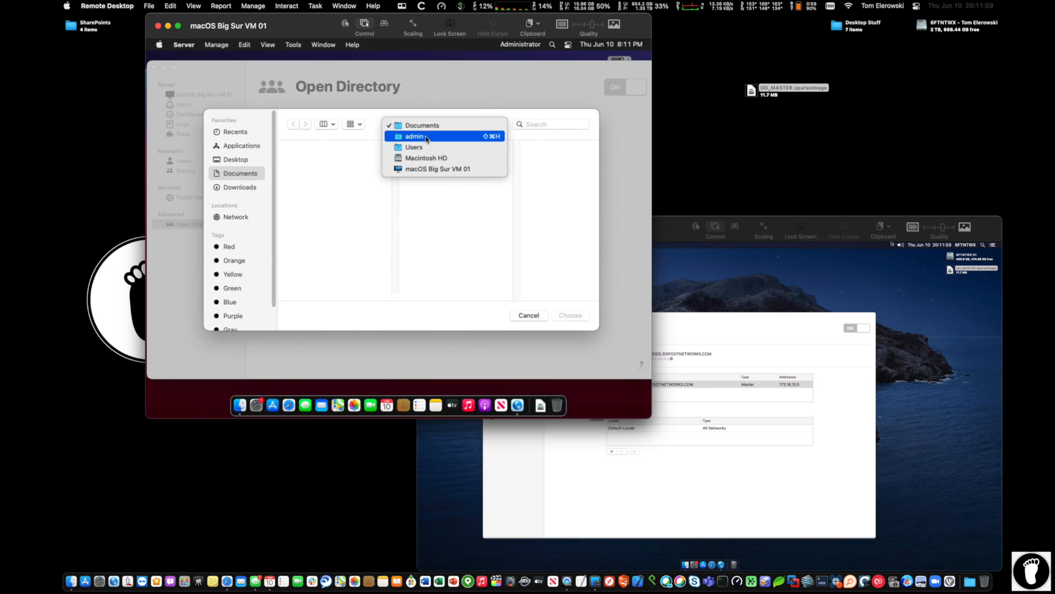
pyautogui.click(427, 137)
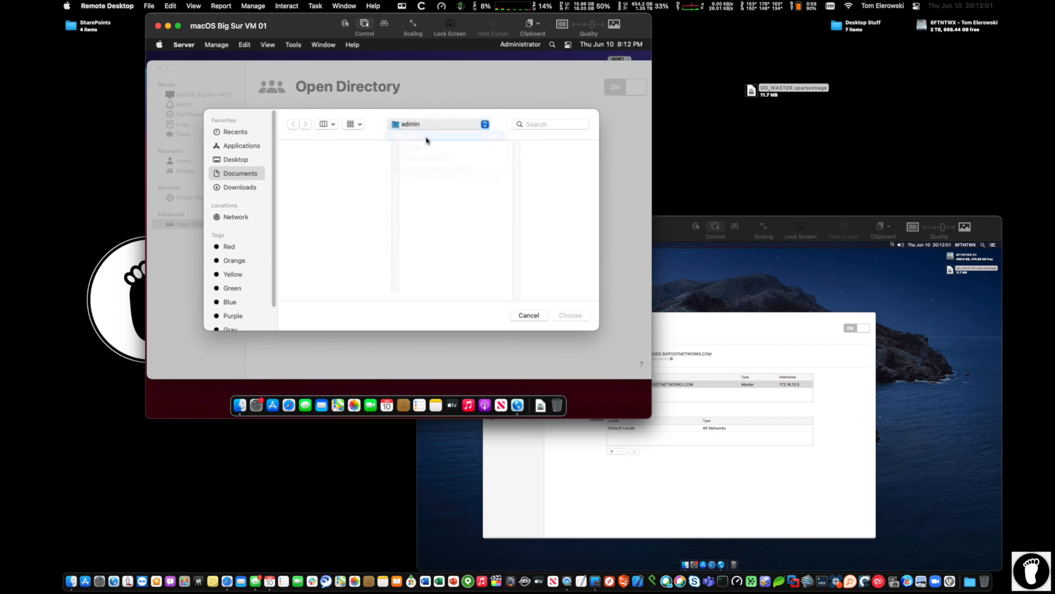
pyautogui.click(495, 149)
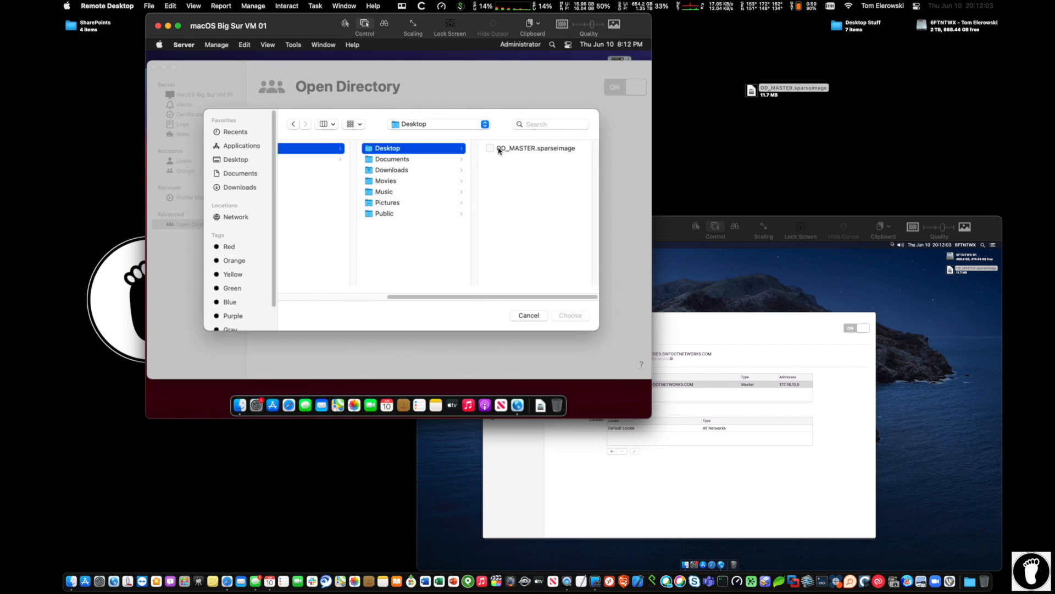
pyautogui.click(499, 147)
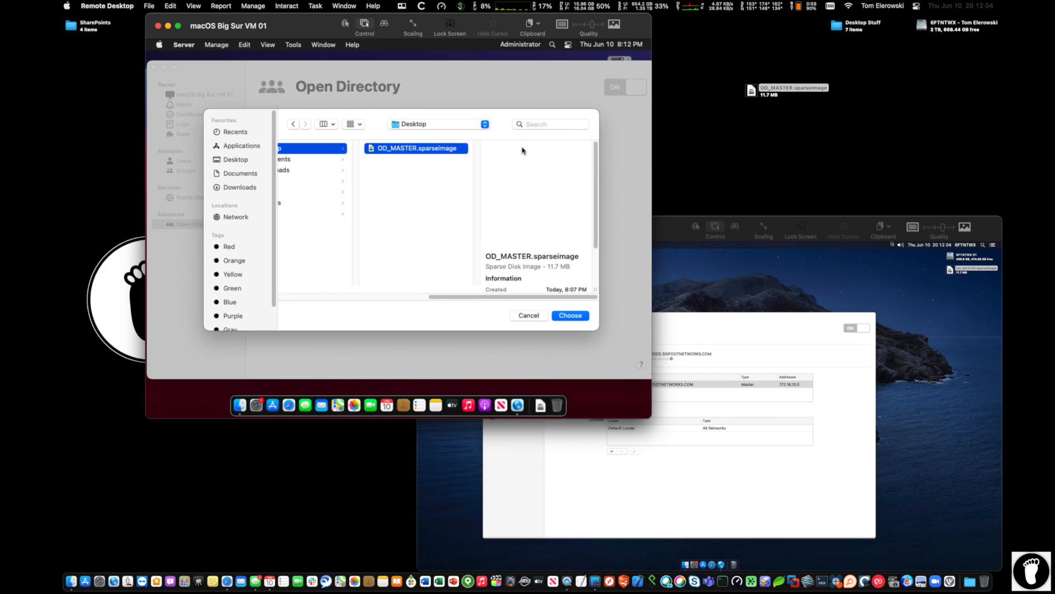
pyautogui.click(570, 315)
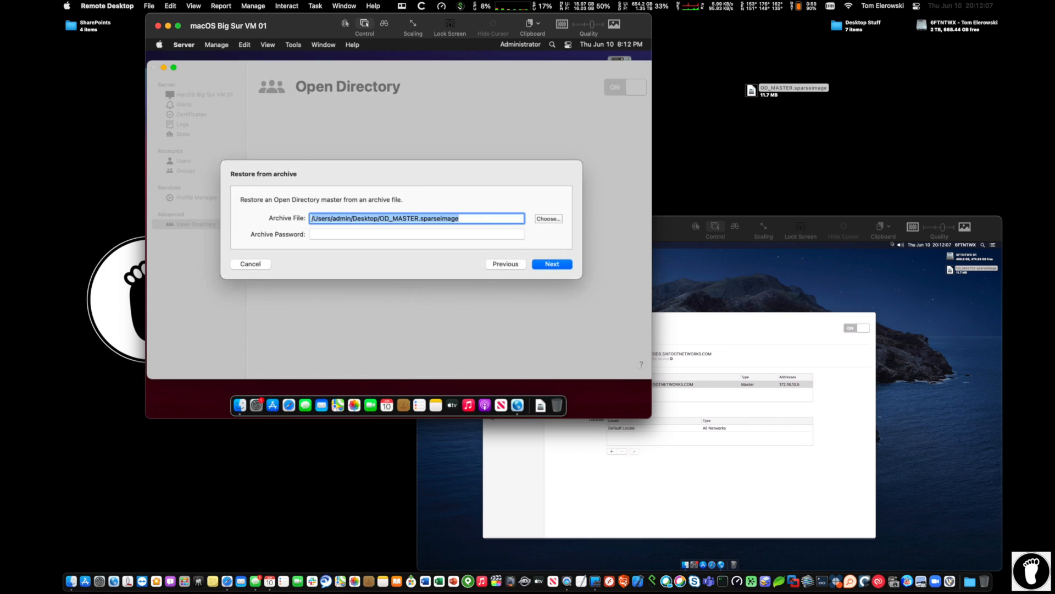
# Step: Enter the archive password and confirm the restore of the directory master
pyautogui.click(438, 236)
pyautogui.write('•••••••')
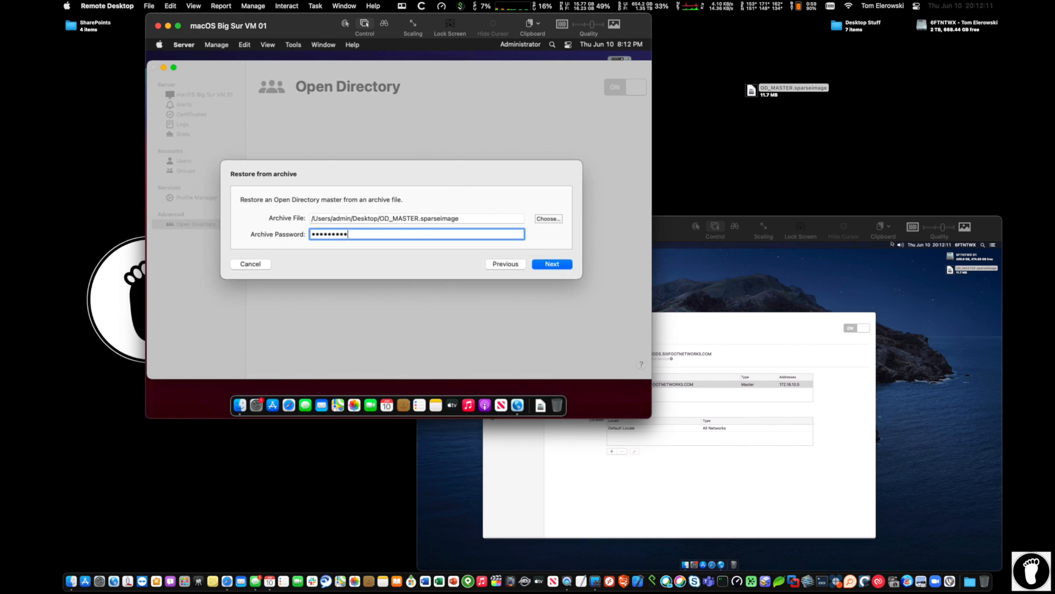
pyautogui.click(567, 267)
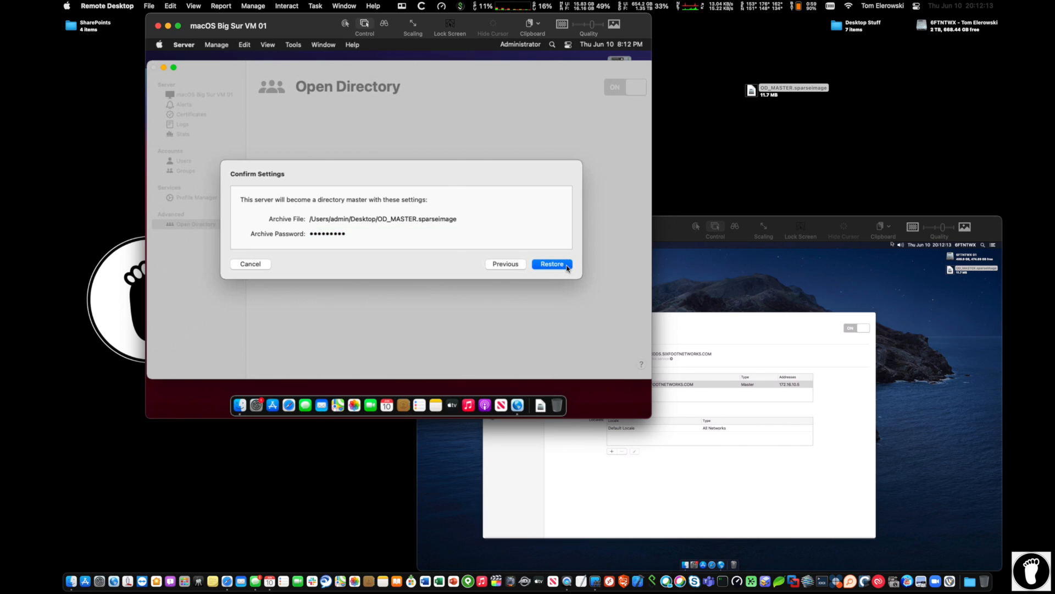
pyautogui.click(563, 266)
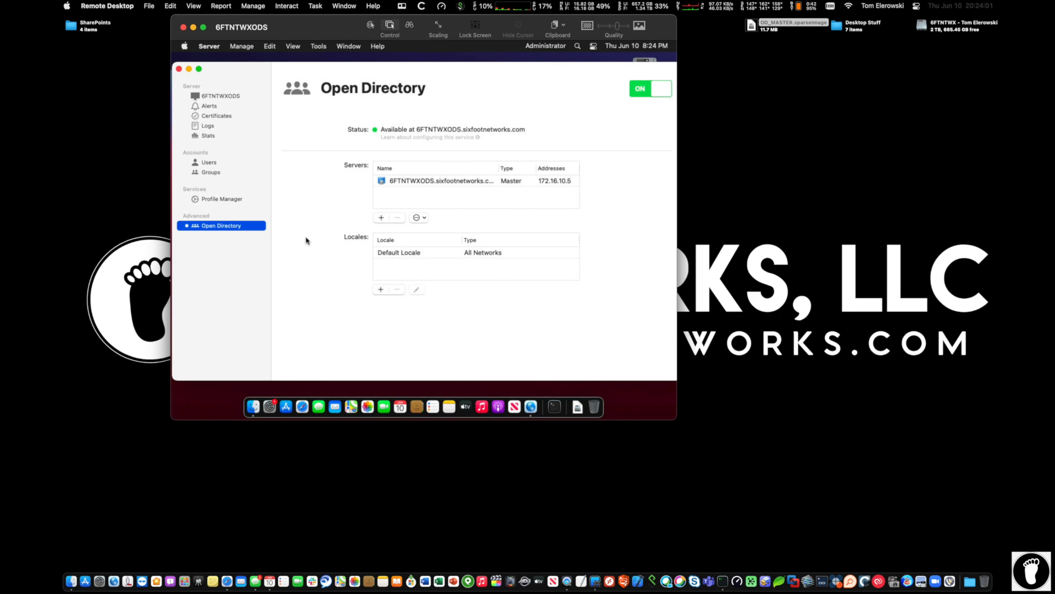
# Step: Review the Users and Groups lists, filtering users to Local Network Users
pyautogui.click(209, 163)
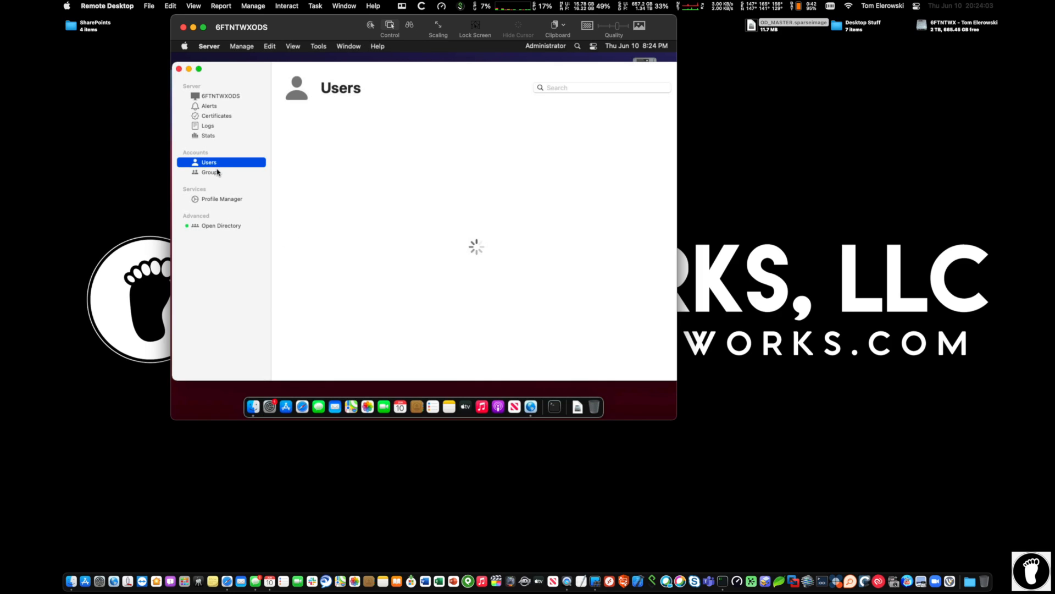
pyautogui.click(211, 172)
pyautogui.click(218, 163)
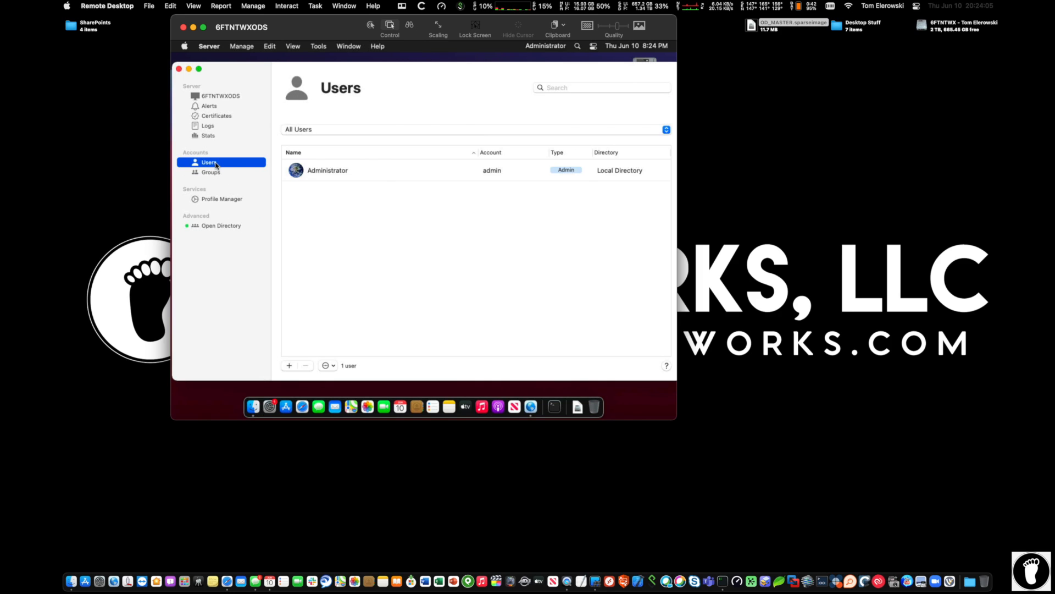
pyautogui.click(334, 131)
pyautogui.click(330, 163)
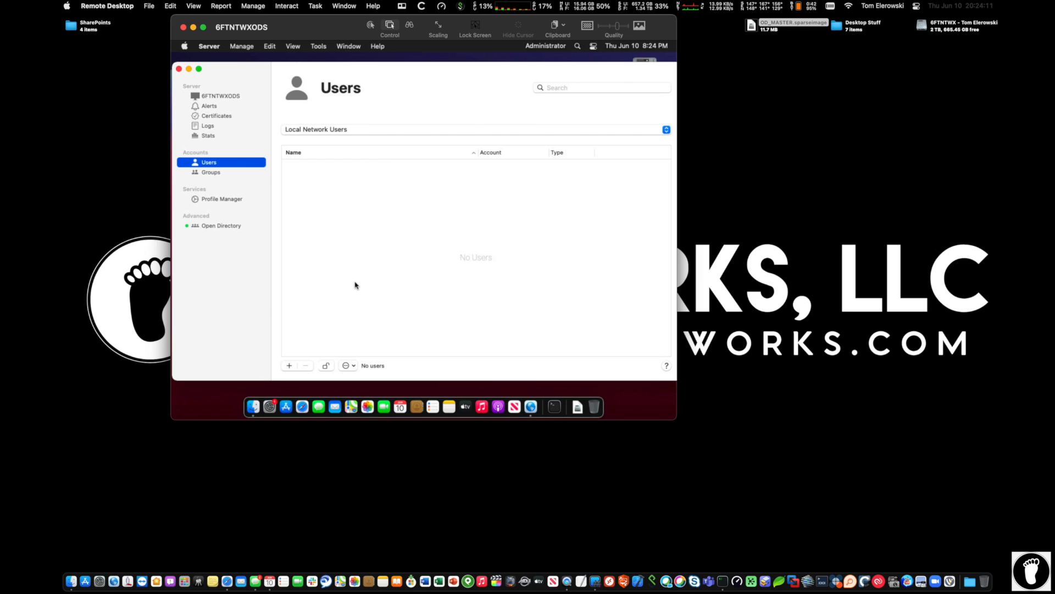
# Step: Review the server overview, alerts and certificates of the restored master
pyautogui.click(225, 98)
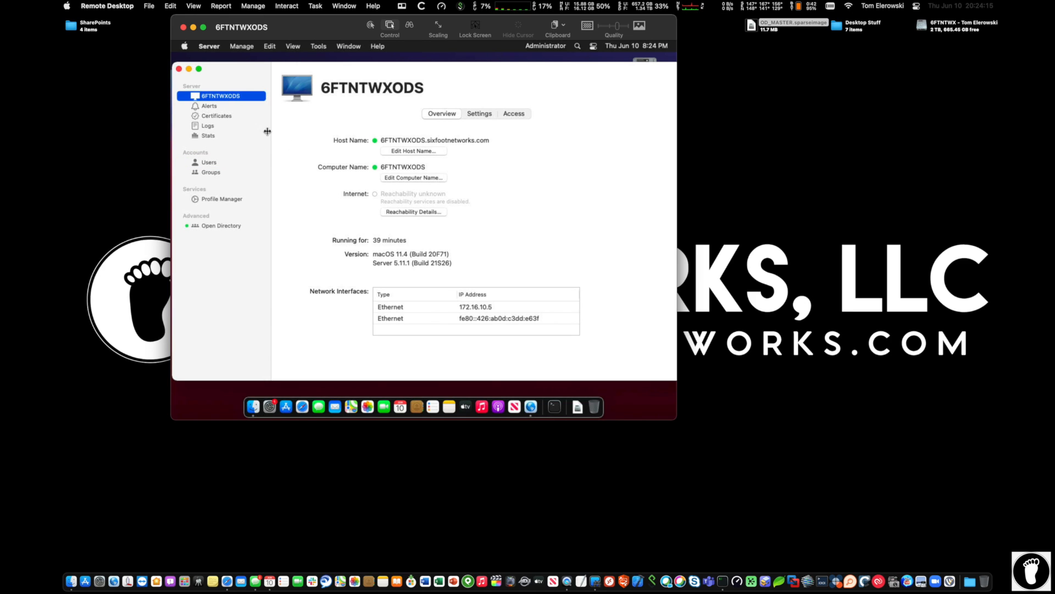
pyautogui.click(218, 106)
pyautogui.click(219, 117)
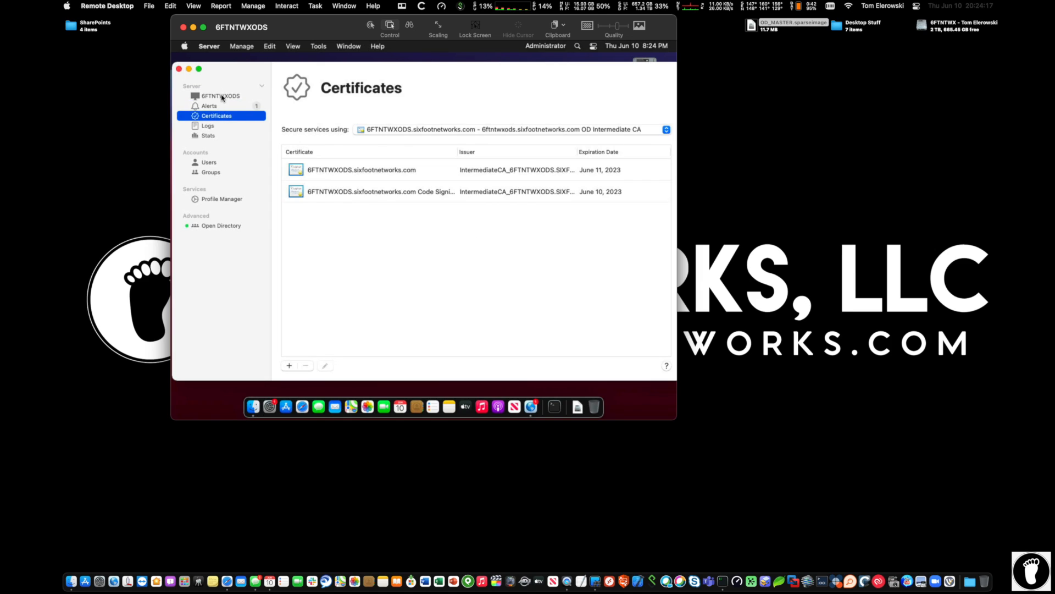
pyautogui.click(220, 96)
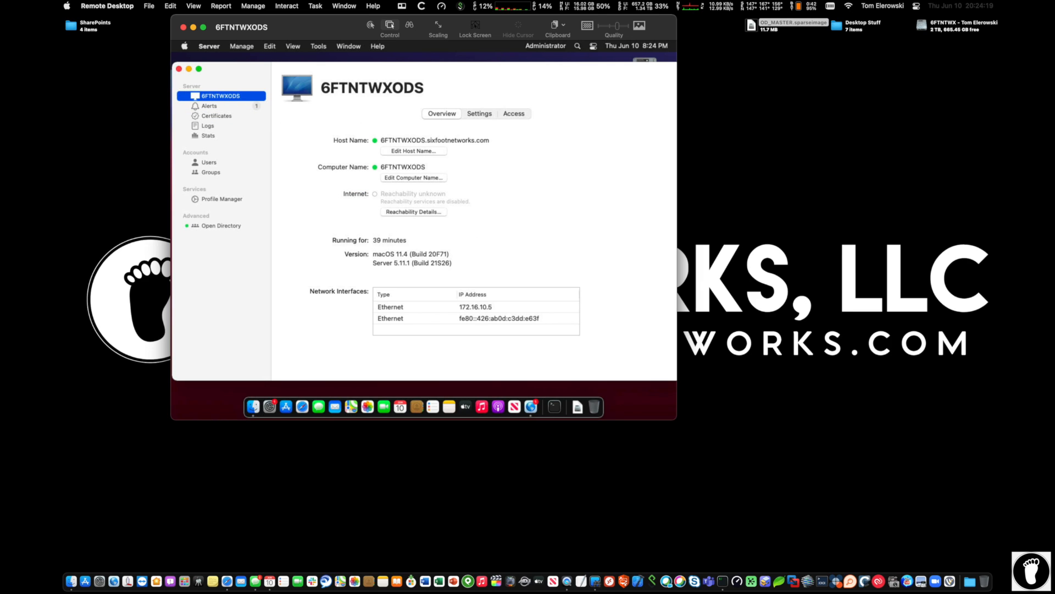
# Step: Open the Open Directory service page to check the master's status, enlarging the server window
pyautogui.click(220, 225)
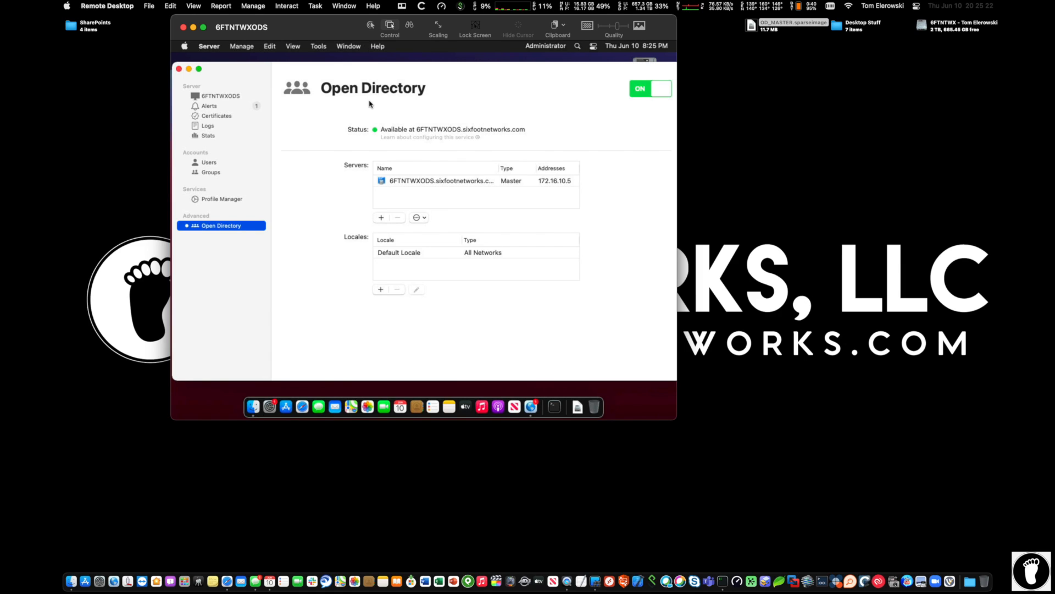
pyautogui.click(200, 69)
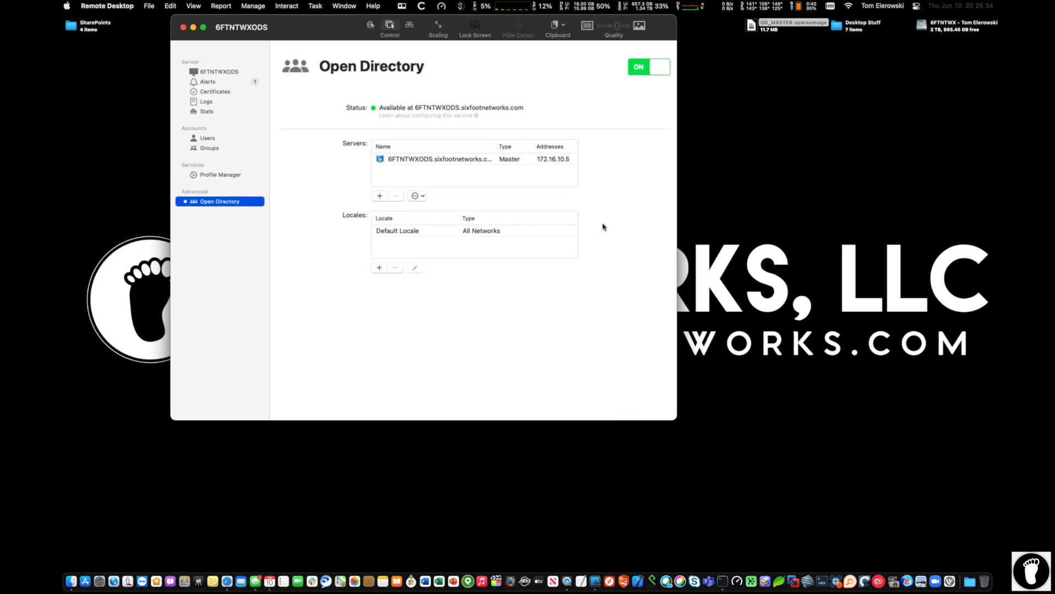
# Step: Check the Groups list and the Users list filtered to Local Network Users
pyautogui.click(204, 151)
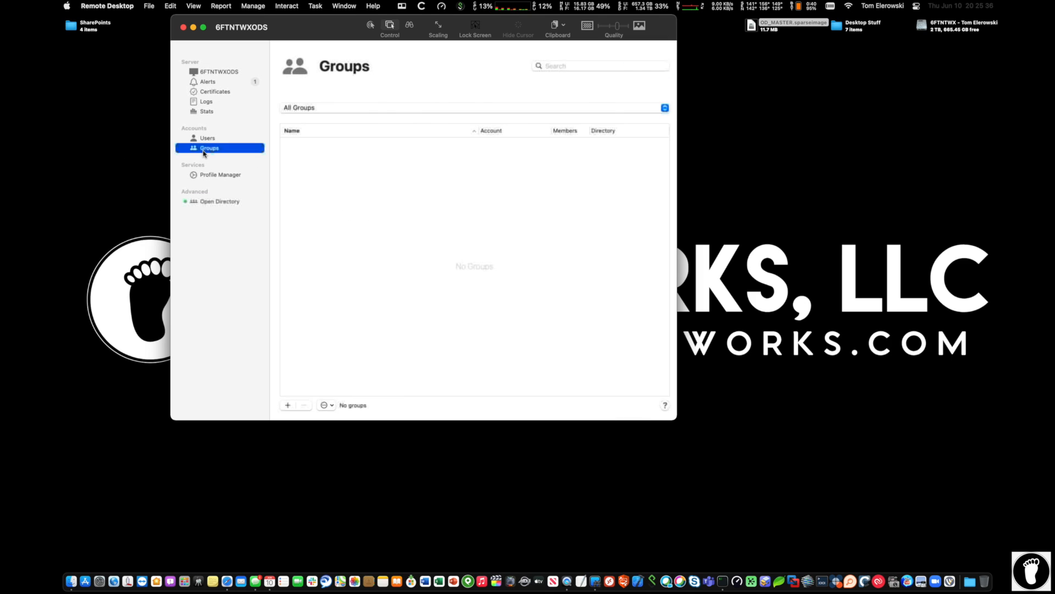
pyautogui.click(208, 139)
pyautogui.click(339, 109)
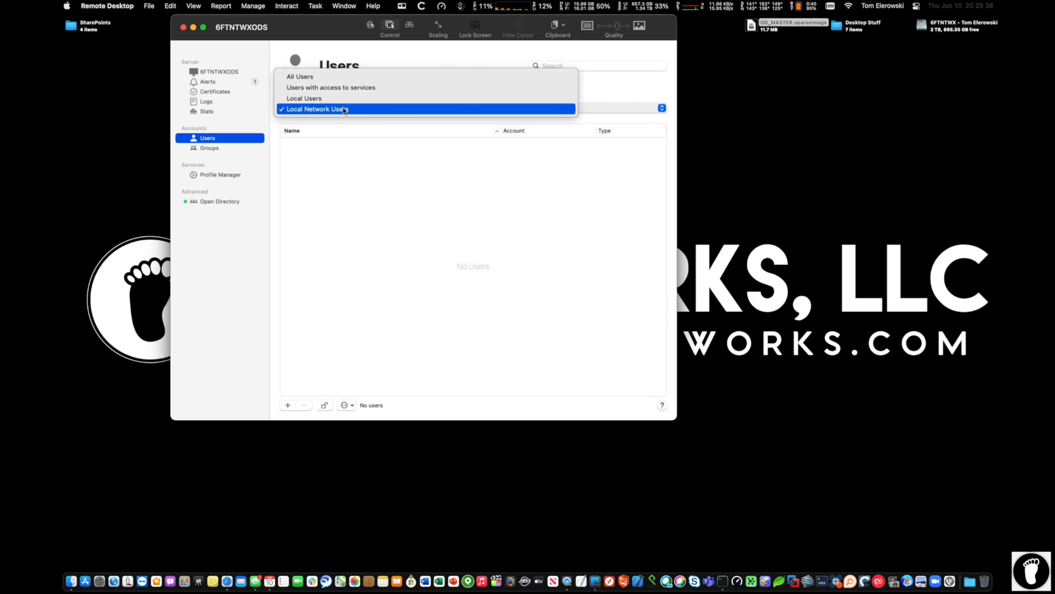
pyautogui.click(349, 140)
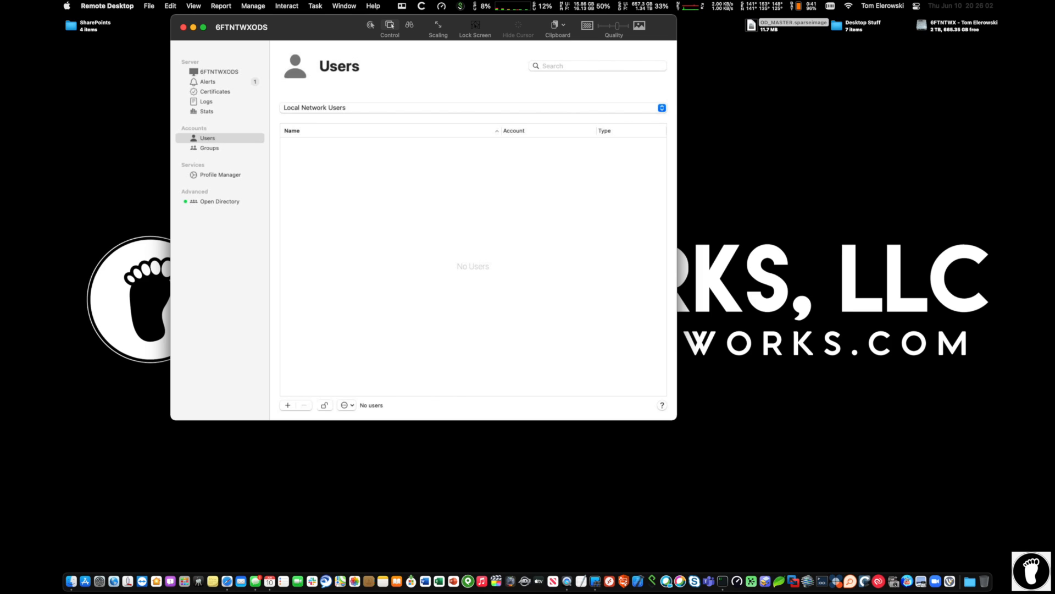
# Step: Review the server overview and then the Open Directory servers and locales again
pyautogui.click(225, 75)
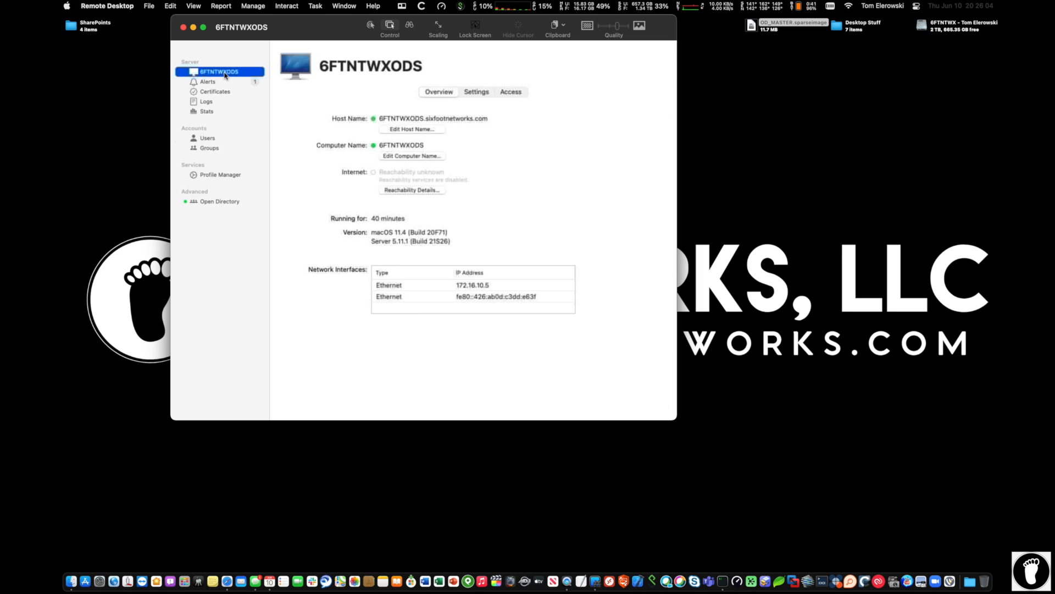
pyautogui.click(215, 205)
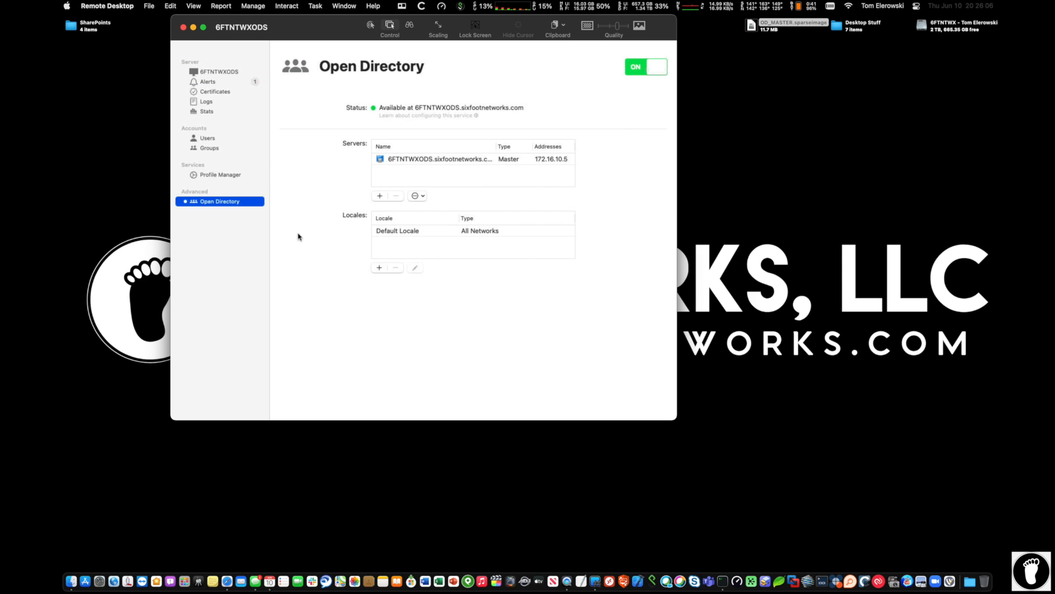